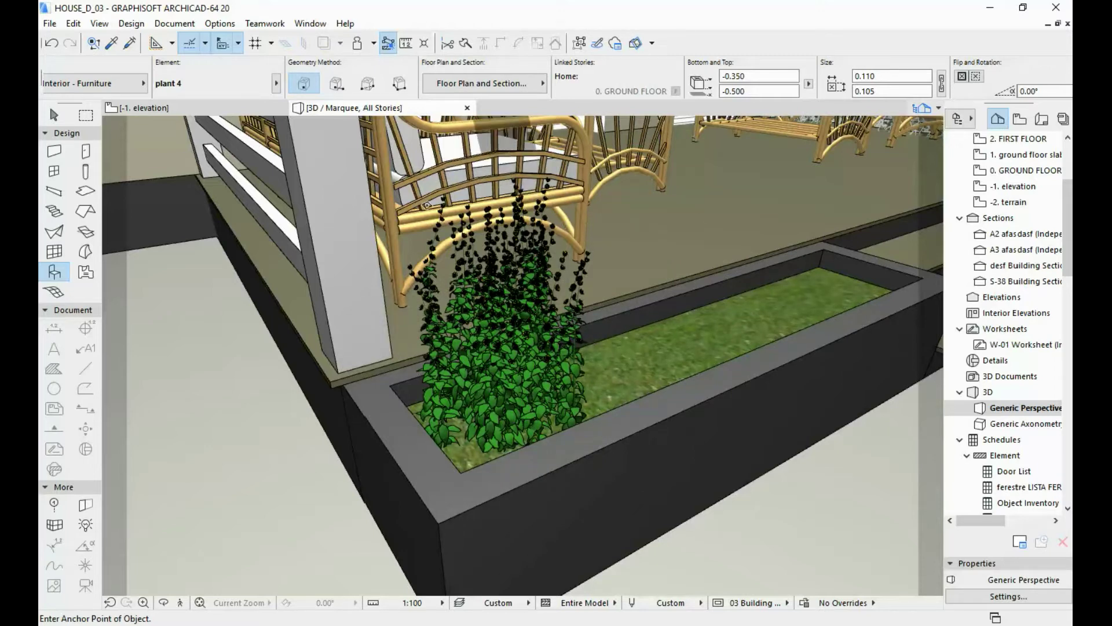
{"action": "key", "text": "F2"}
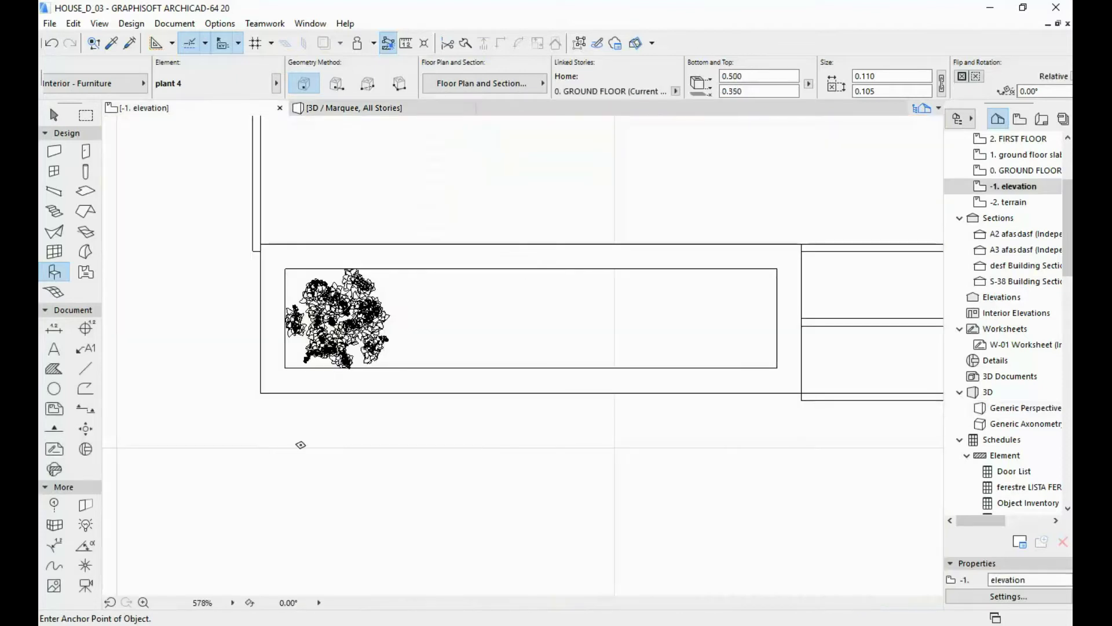
{"action": "scroll", "coordinate": [303, 303], "scroll_direction": "up", "scroll_amount": 6}
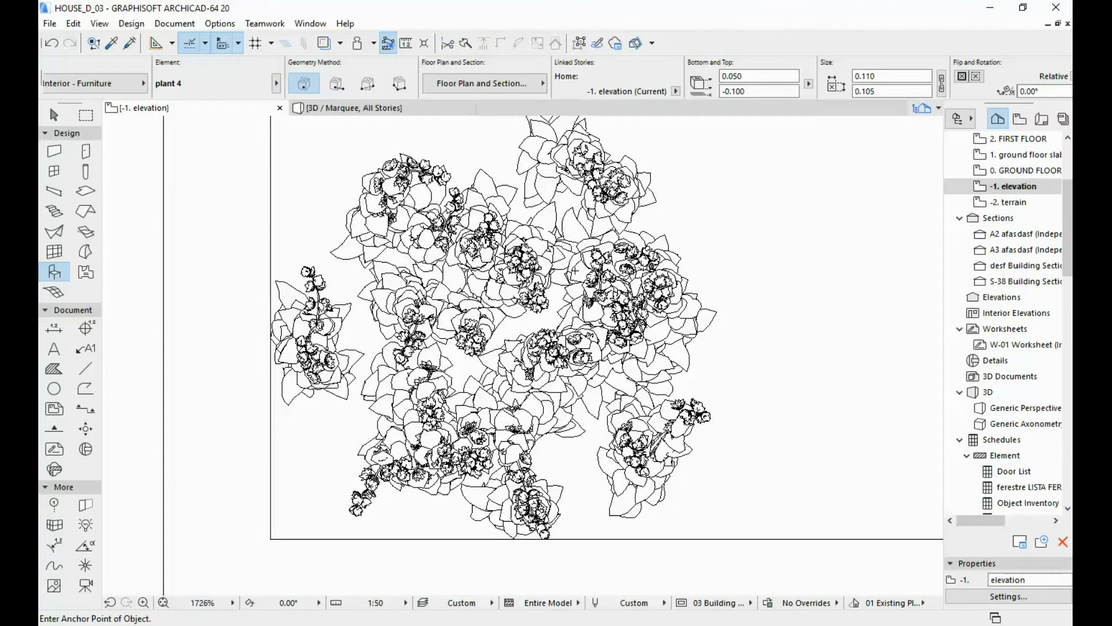
{"action": "scroll", "coordinate": [575, 271], "scroll_direction": "down", "scroll_amount": 3}
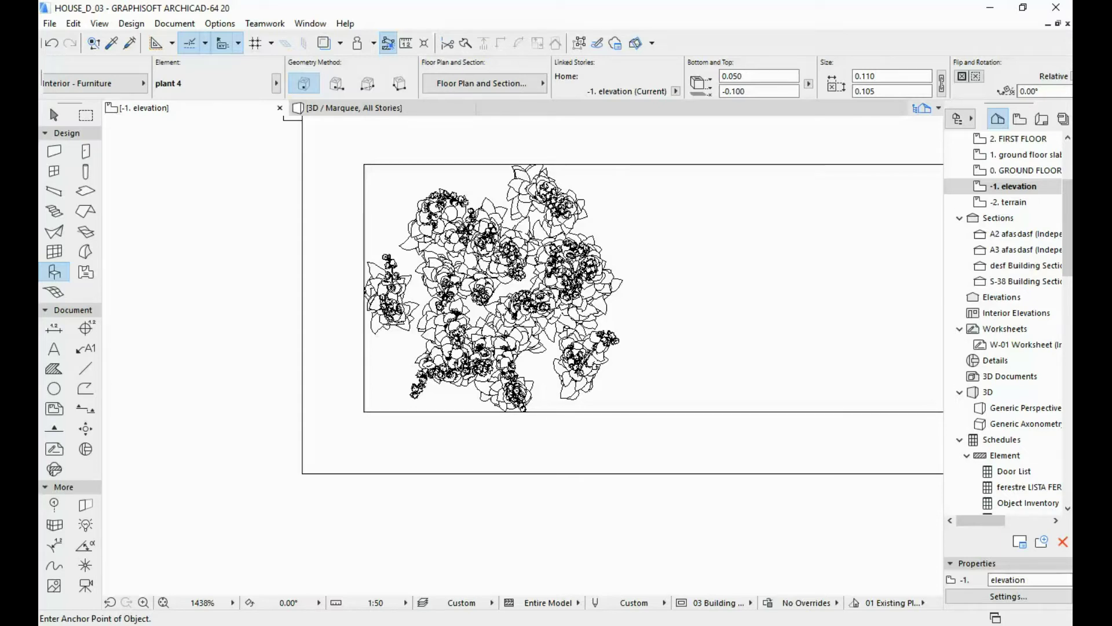
{"action": "scroll", "coordinate": [585, 259], "scroll_direction": "down", "scroll_amount": 2}
{"action": "middle_click_drag", "start_coordinate": [655, 216], "coordinate": [560, 311]}
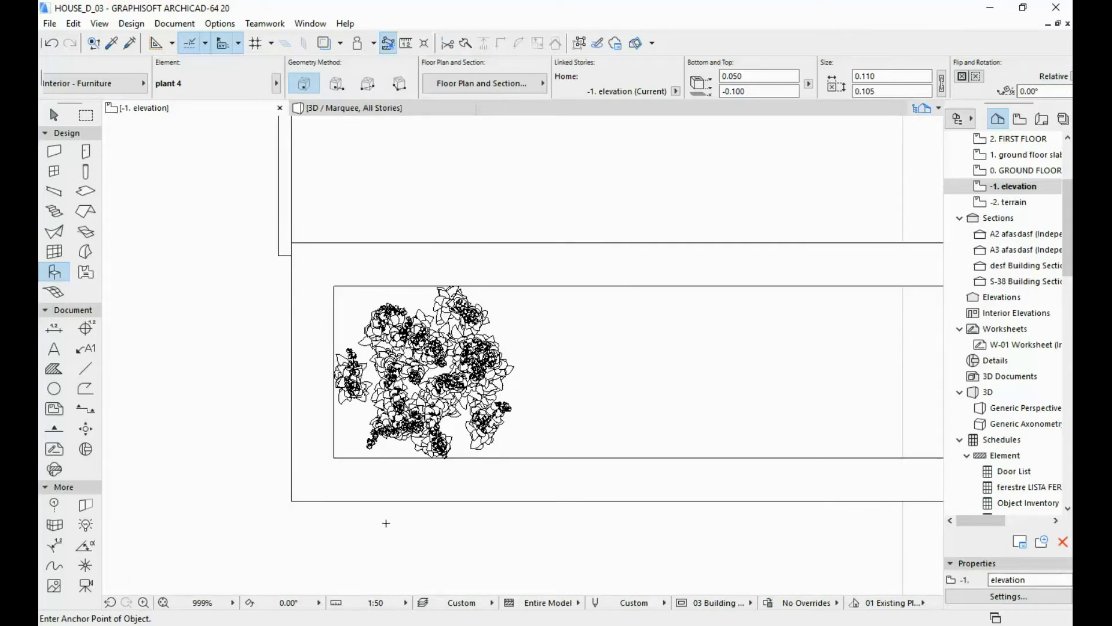
{"action": "middle_click_drag", "start_coordinate": [405, 495], "coordinate": [429, 453]}
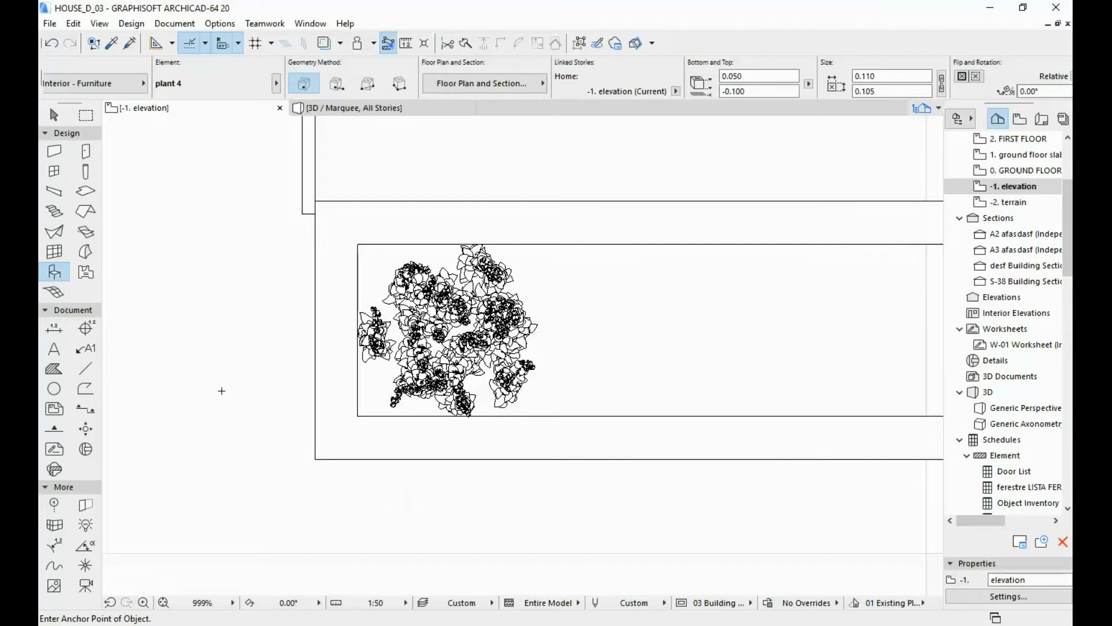
Open the selected plant 4 object for editing with Libraries and Objects > Open Object
{"action": "left_click", "coordinate": [452, 331], "text": "shift"}
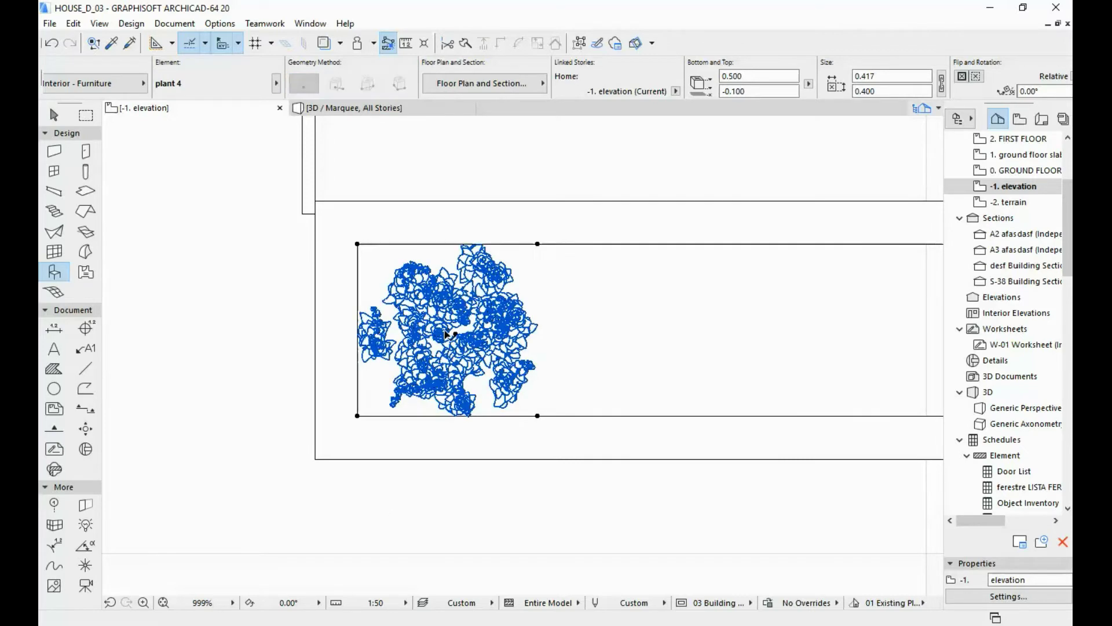
{"action": "left_click", "coordinate": [50, 23]}
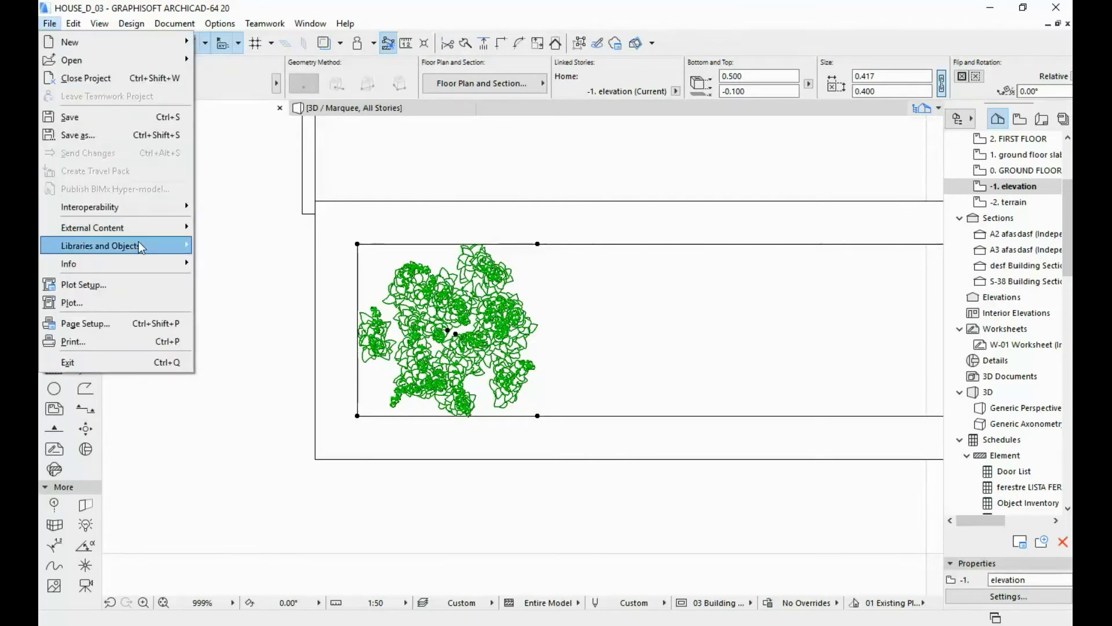
{"action": "mouse_move", "coordinate": [139, 242]}
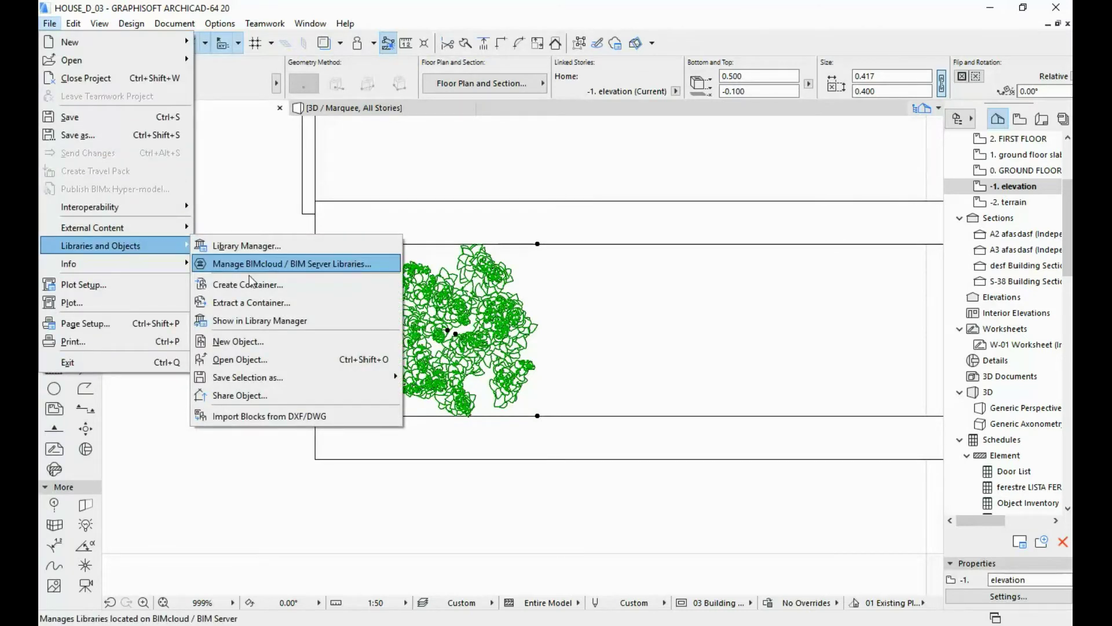
{"action": "left_click", "coordinate": [264, 360]}
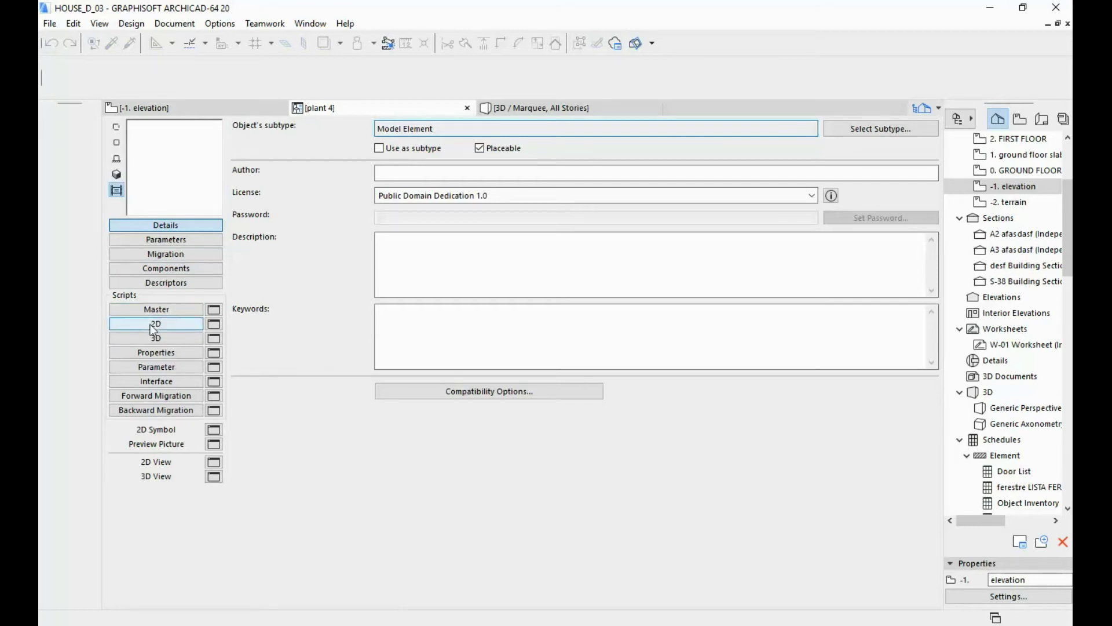
Select and delete all the LINE2 code in the plant's 2D script
{"action": "left_click", "coordinate": [215, 324]}
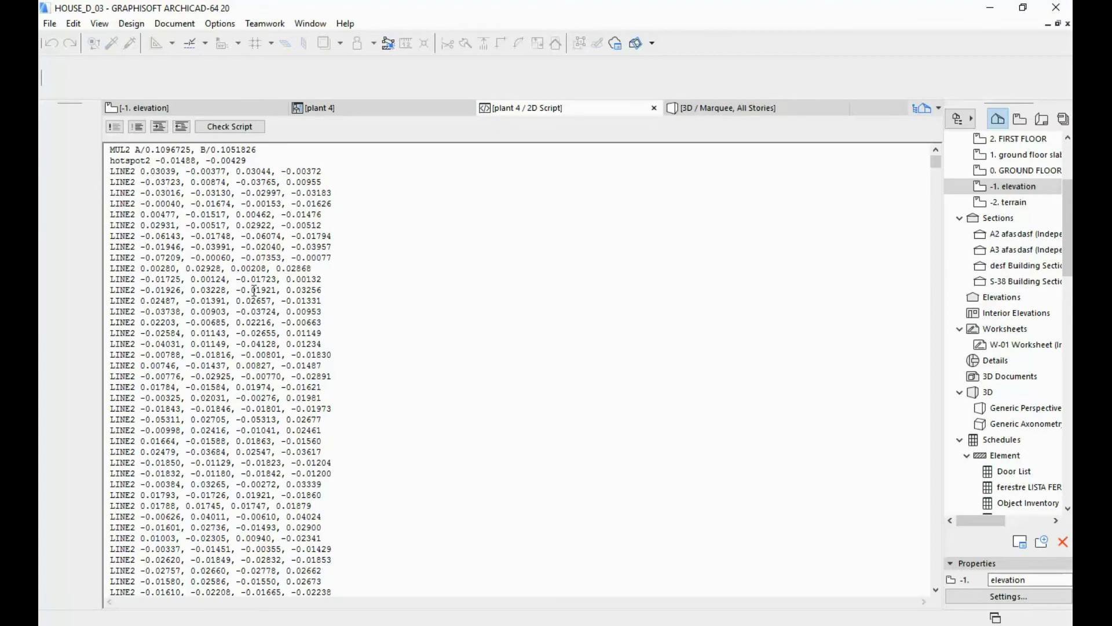
{"action": "key", "text": "ctrl+a"}
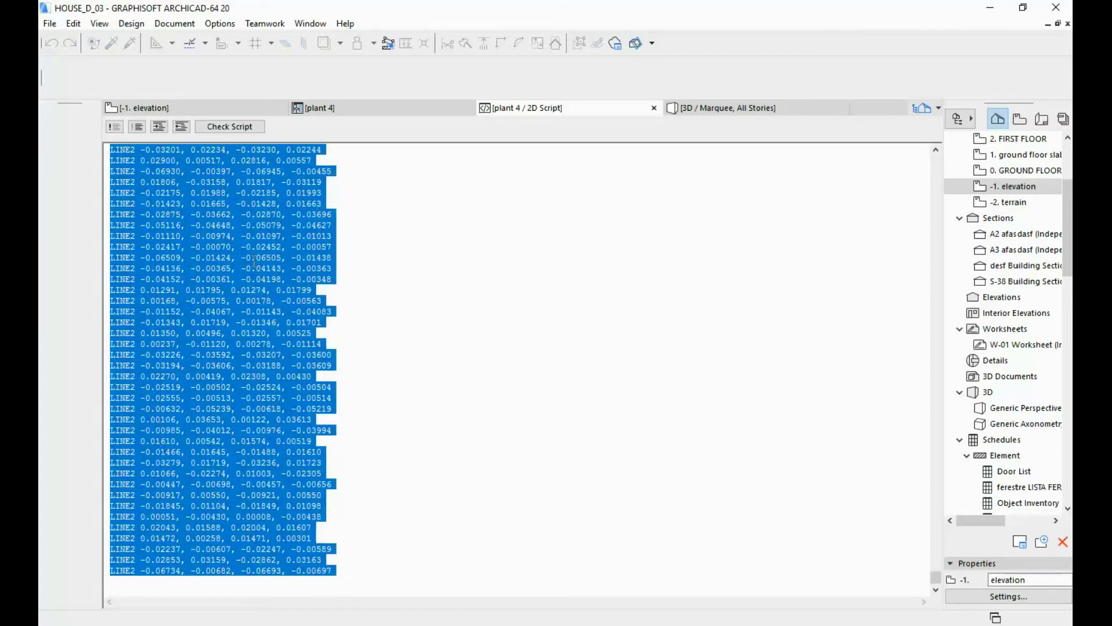
{"action": "key", "text": "Delete"}
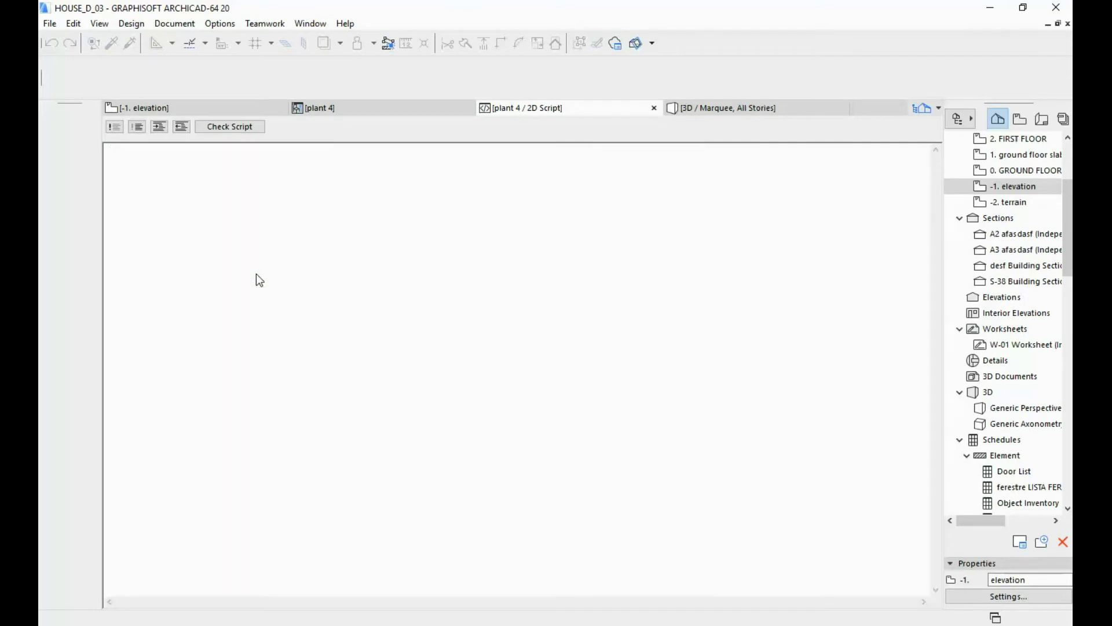
In the 2D Symbol window, draw a circle of radius 0.2 centred on the origin
{"action": "left_click", "coordinate": [654, 108]}
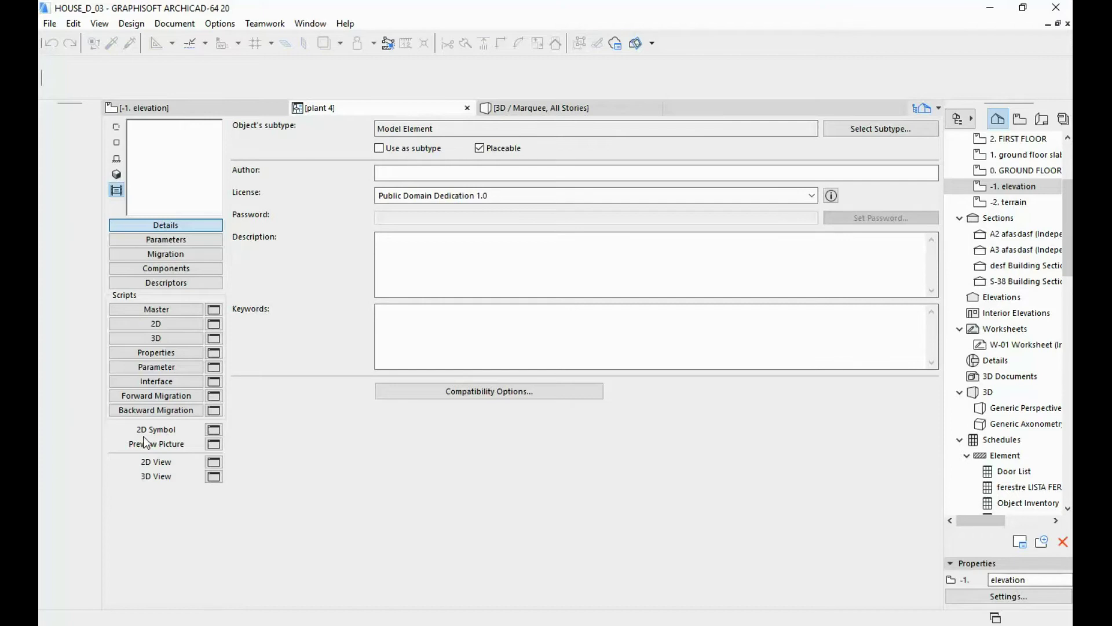
{"action": "left_click", "coordinate": [213, 431]}
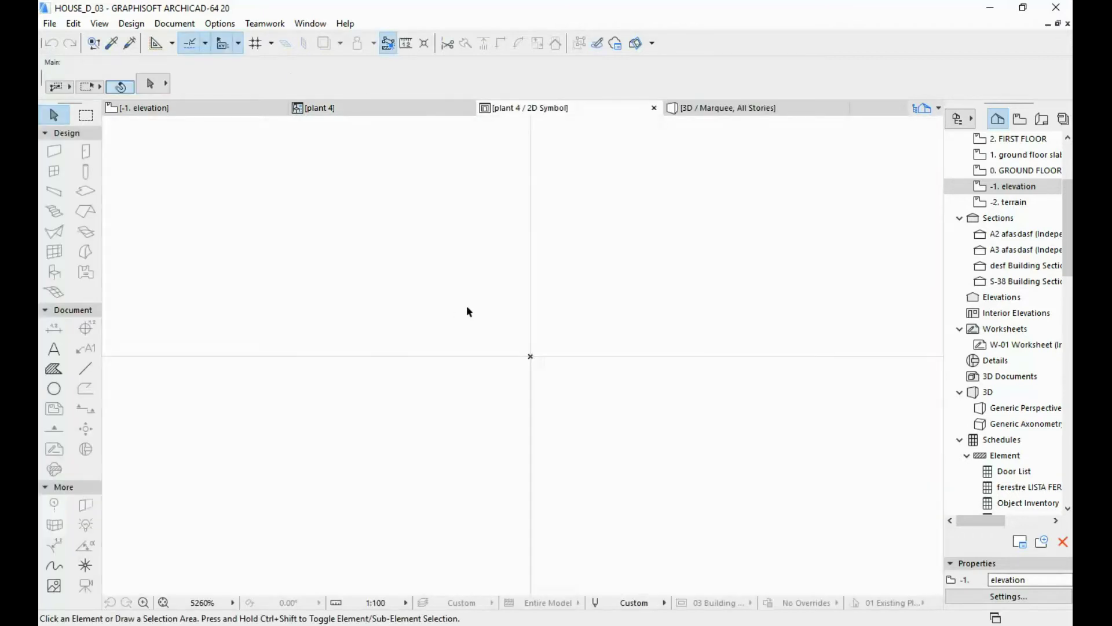
{"action": "mouse_move", "coordinate": [702, 258]}
{"action": "middle_mouse_down"}
{"action": "mouse_move", "coordinate": [609, 249]}
{"action": "mouse_move", "coordinate": [536, 299]}
{"action": "middle_mouse_up"}
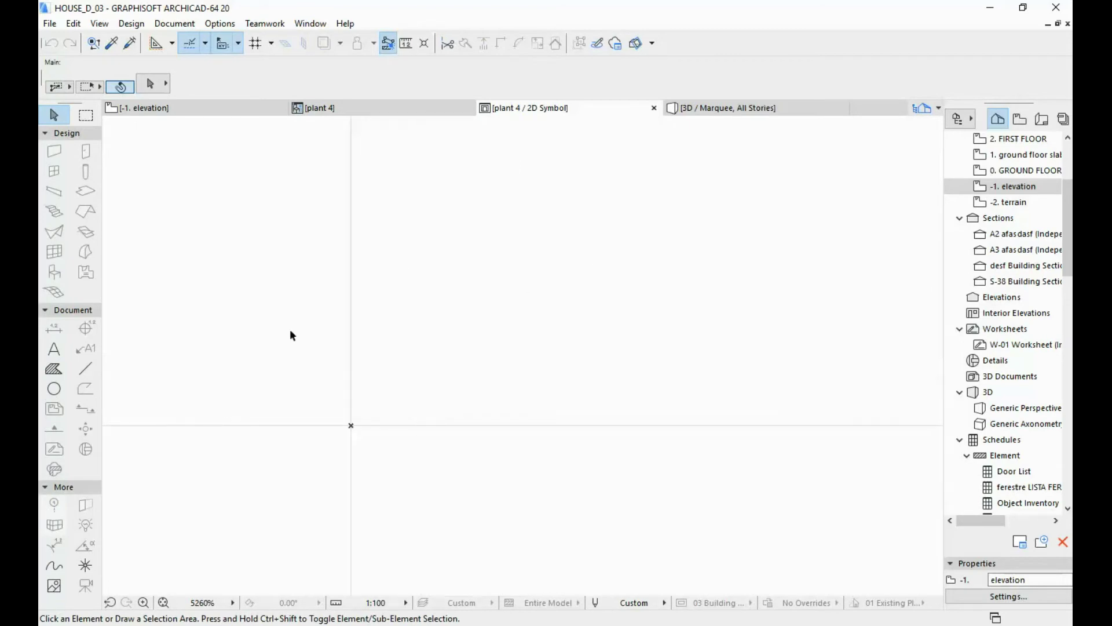
{"action": "middle_click_drag", "start_coordinate": [364, 384], "coordinate": [447, 331]}
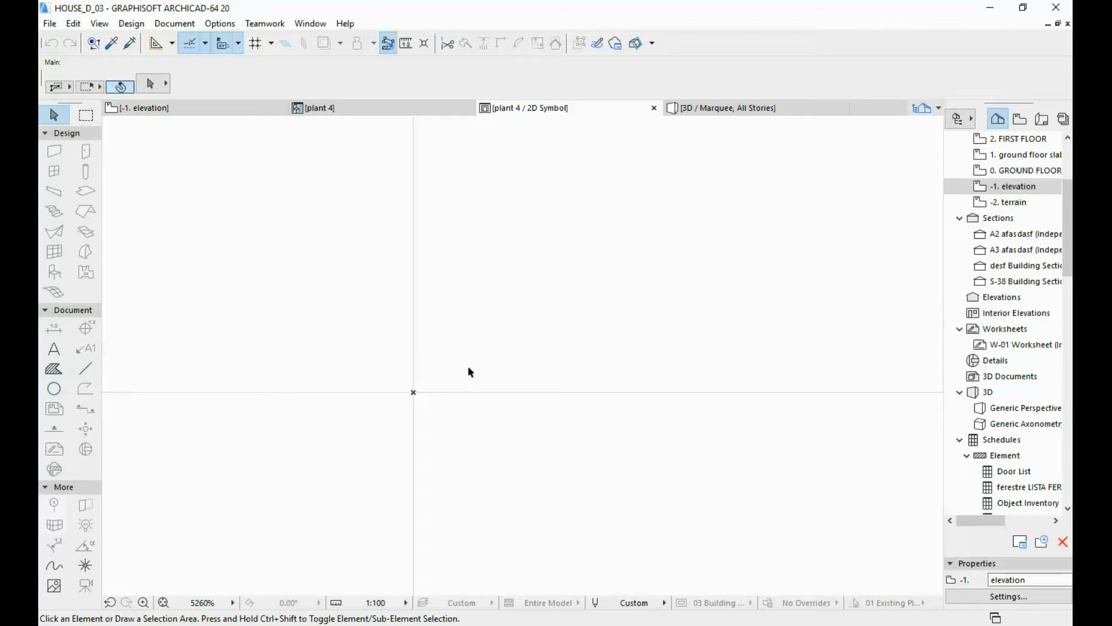
{"action": "left_click", "coordinate": [55, 389]}
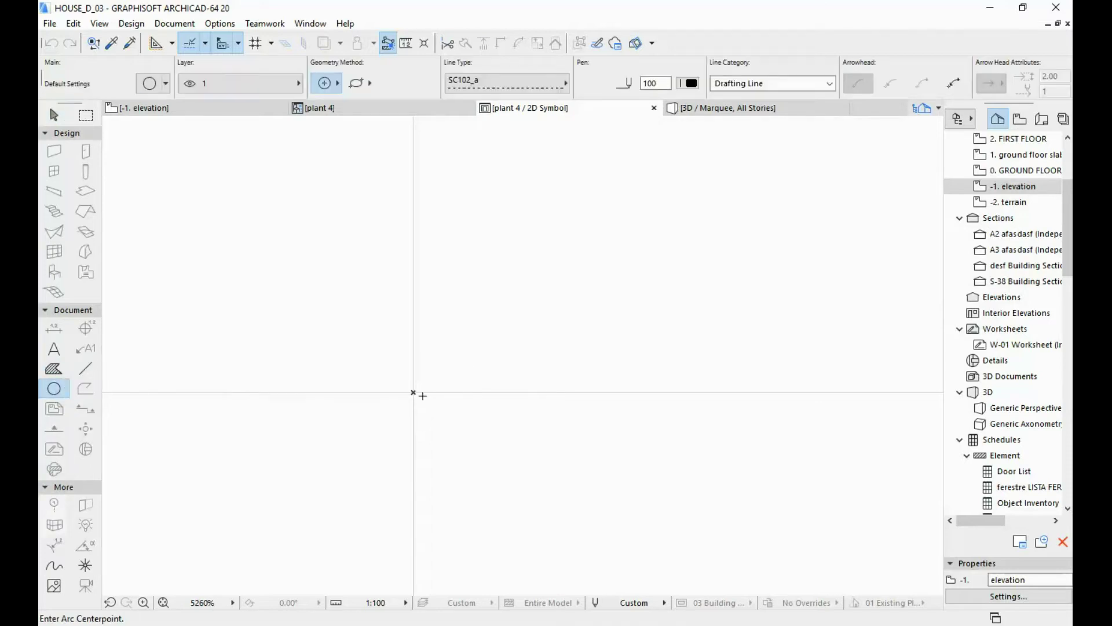
{"action": "left_click", "coordinate": [413, 392]}
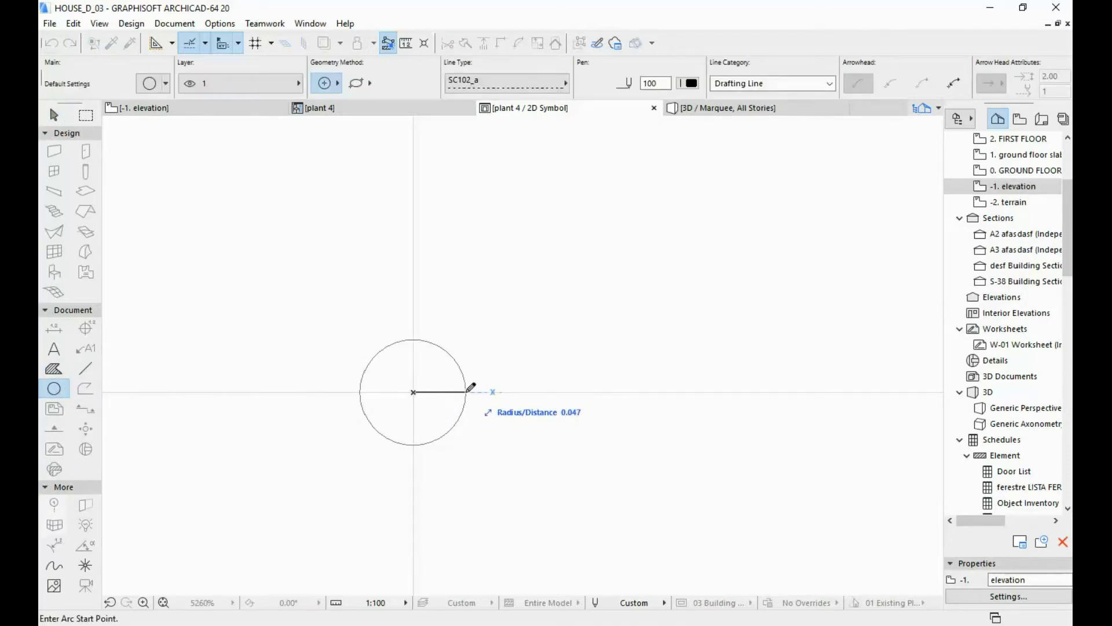
{"action": "type", "text": "0.2"}
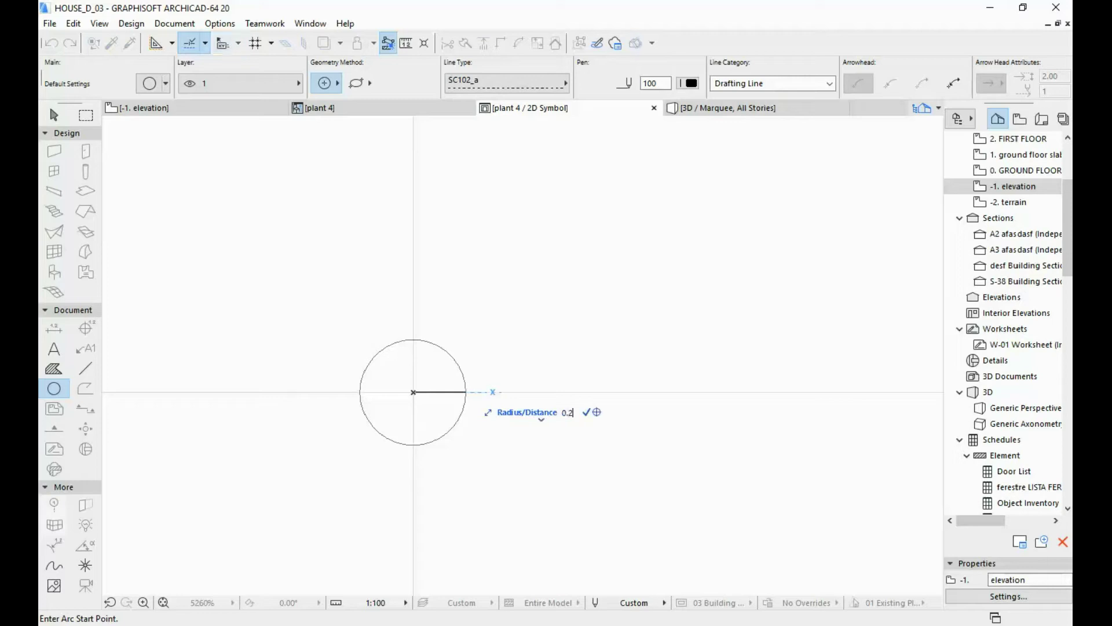
{"action": "key", "text": "Return"}
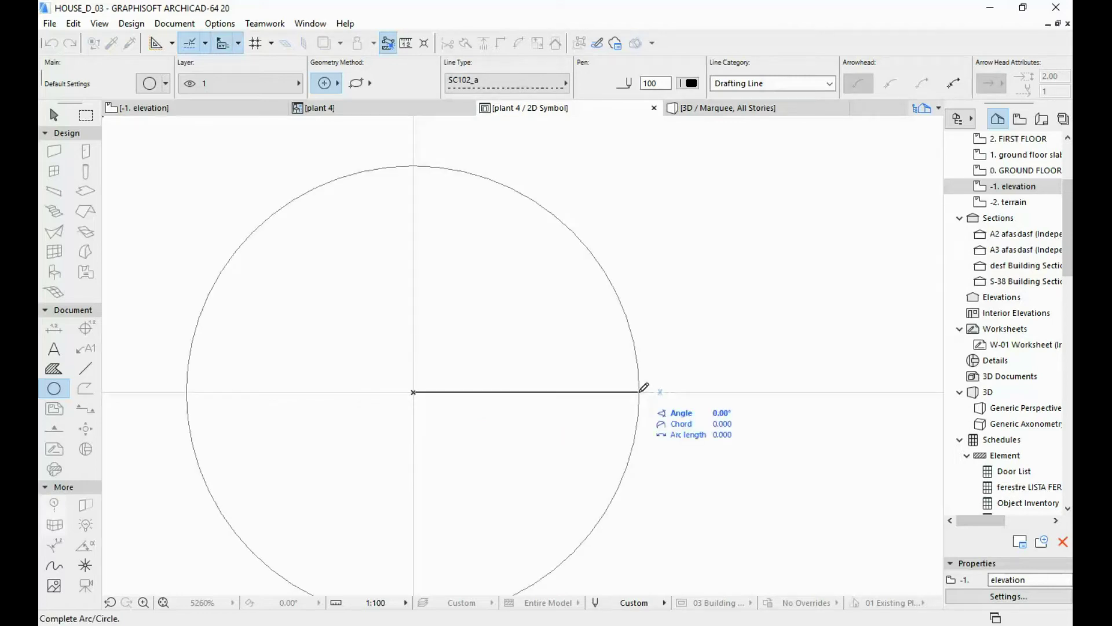
{"action": "left_click", "coordinate": [640, 392]}
Change the circle's outline to a solid line type
{"action": "scroll", "coordinate": [508, 358], "scroll_direction": "down", "scroll_amount": 3}
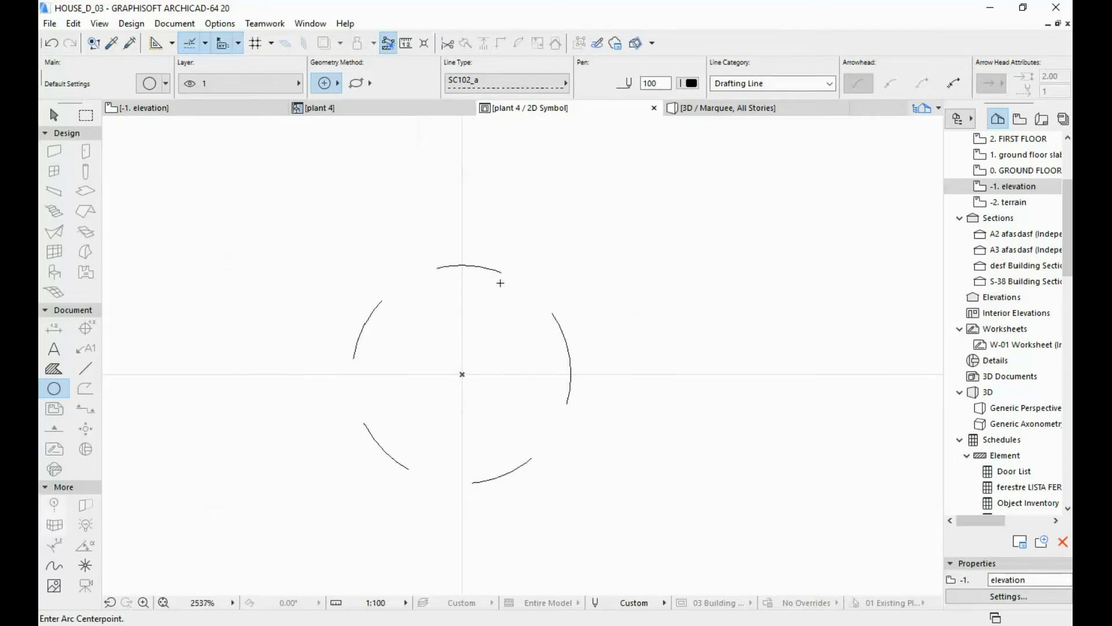
{"action": "left_click", "coordinate": [496, 255], "text": "shift"}
{"action": "left_click", "coordinate": [628, 368], "text": "shift"}
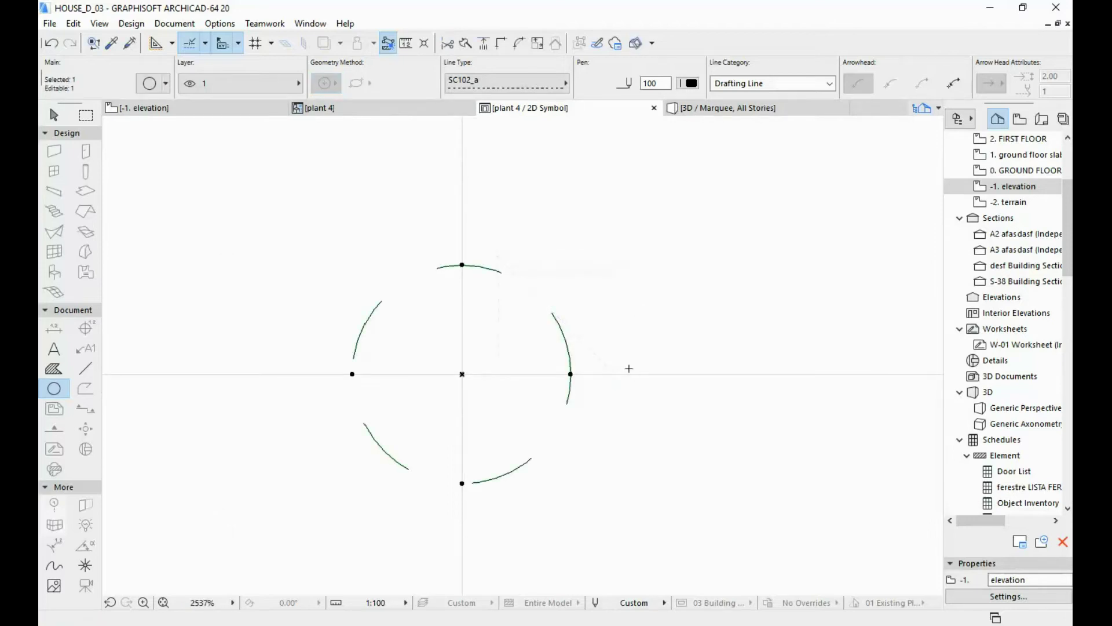
{"action": "left_click", "coordinate": [510, 83]}
{"action": "left_click", "coordinate": [611, 22]}
{"action": "key", "text": "Escape"}
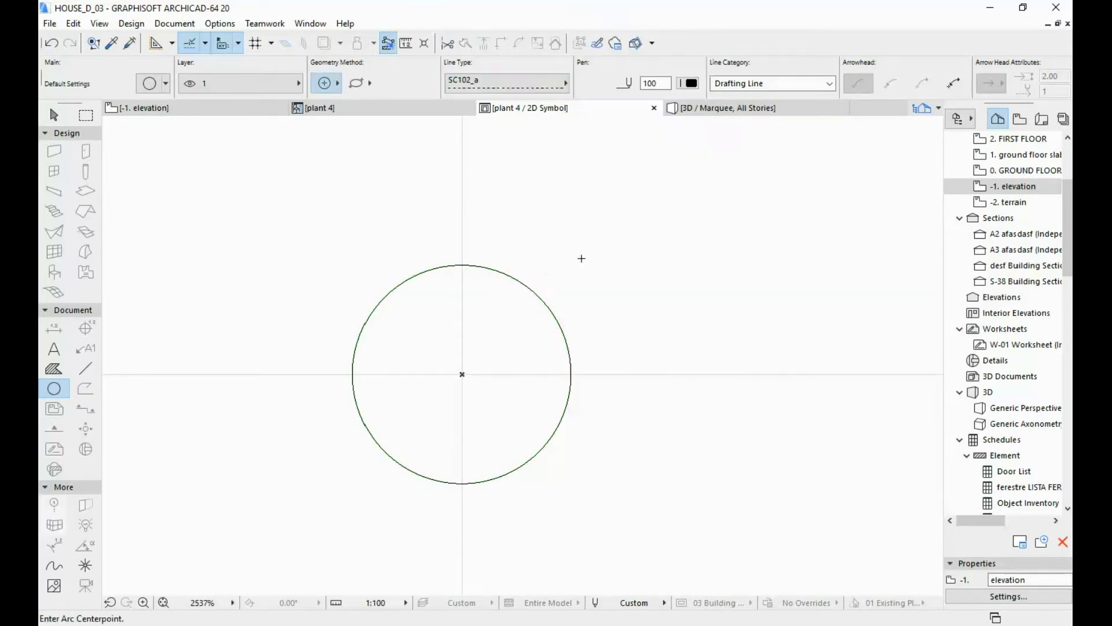
{"action": "middle_click_drag", "start_coordinate": [225, 331], "coordinate": [278, 258]}
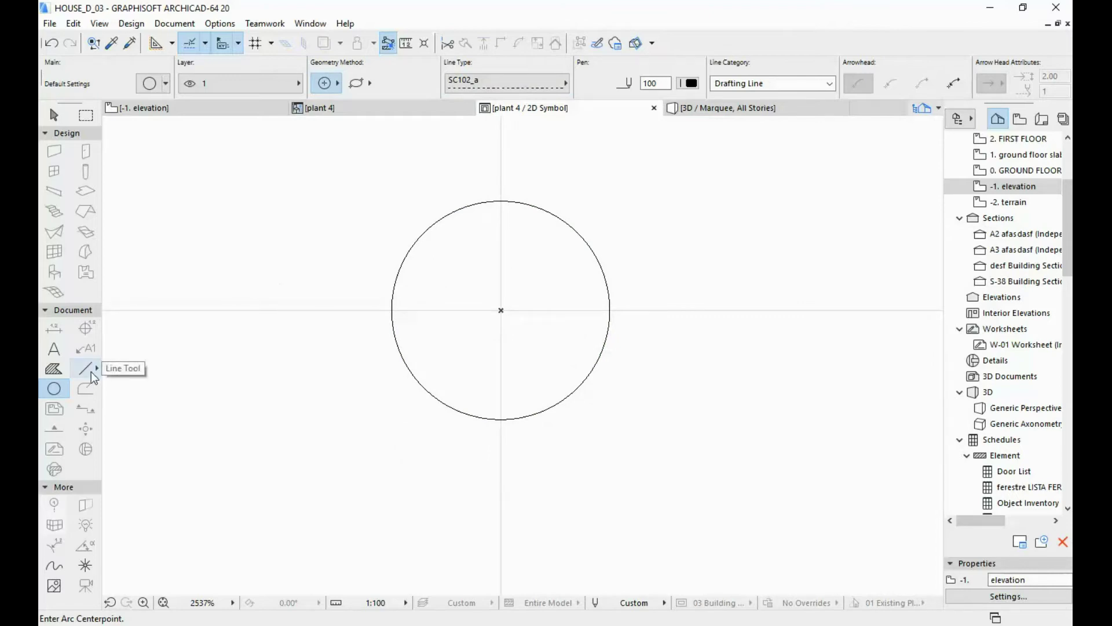
Draw six lines radiating outward from the circle's centre
{"action": "left_click", "coordinate": [86, 368]}
{"action": "left_click", "coordinate": [501, 310]}
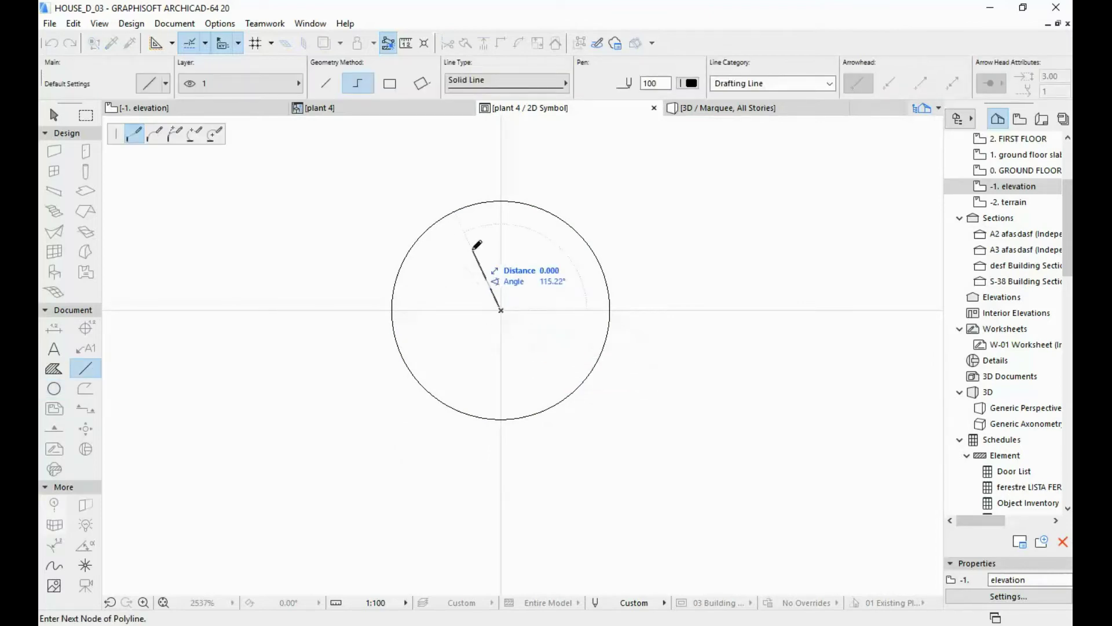
{"action": "double_click", "coordinate": [472, 250]}
{"action": "left_click", "coordinate": [501, 310]}
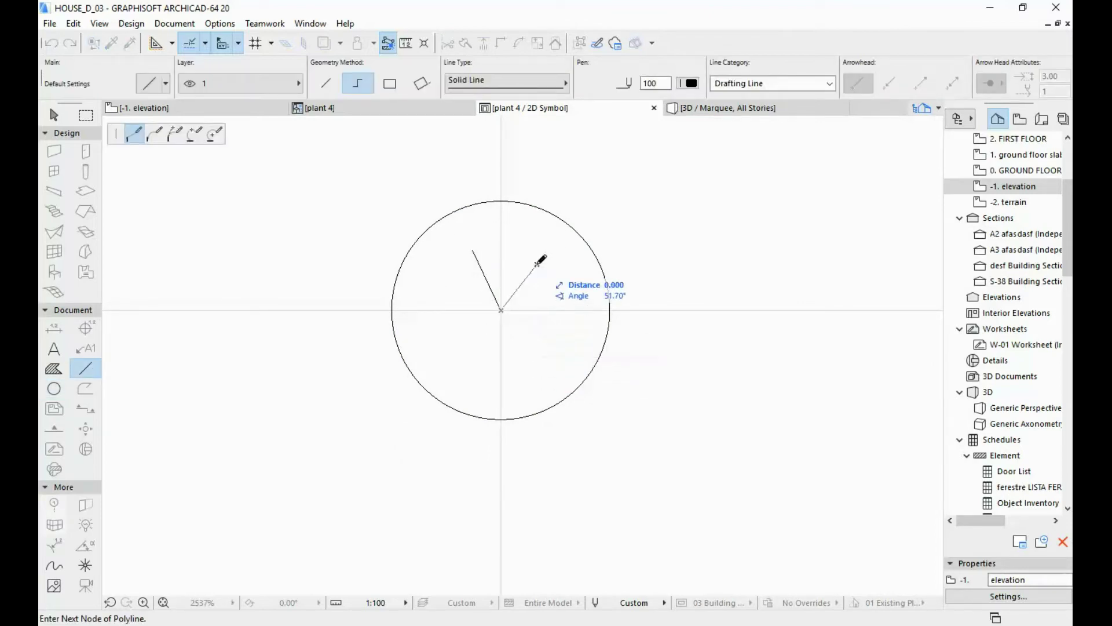
{"action": "left_click", "coordinate": [536, 265]}
{"action": "left_click", "coordinate": [501, 310]}
{"action": "left_click", "coordinate": [535, 373]}
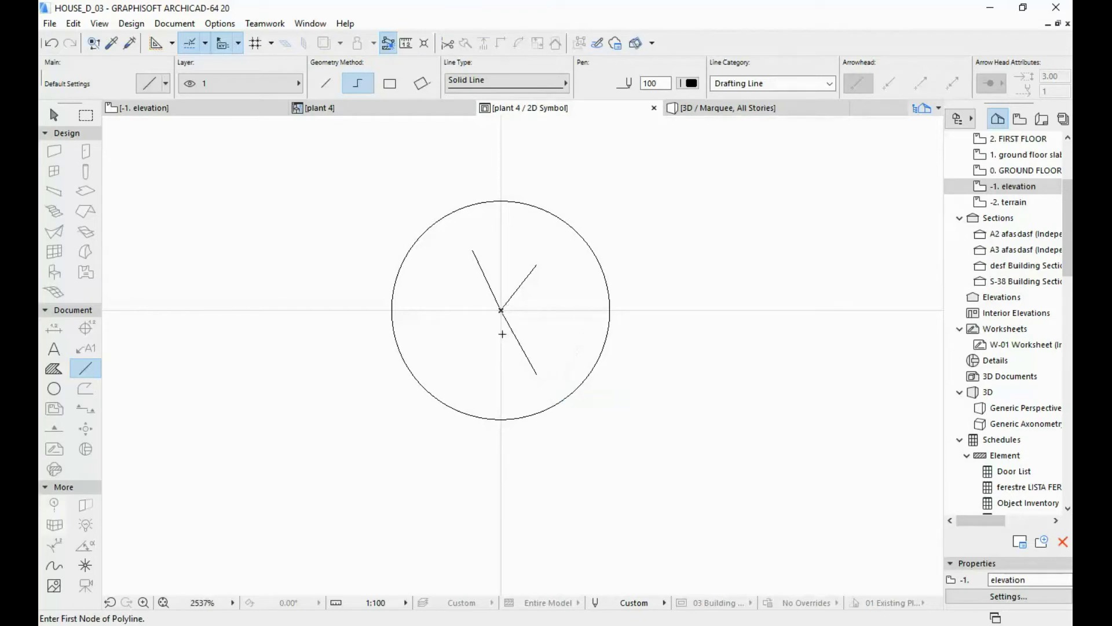
{"action": "left_click", "coordinate": [501, 310]}
{"action": "double_click", "coordinate": [462, 376]}
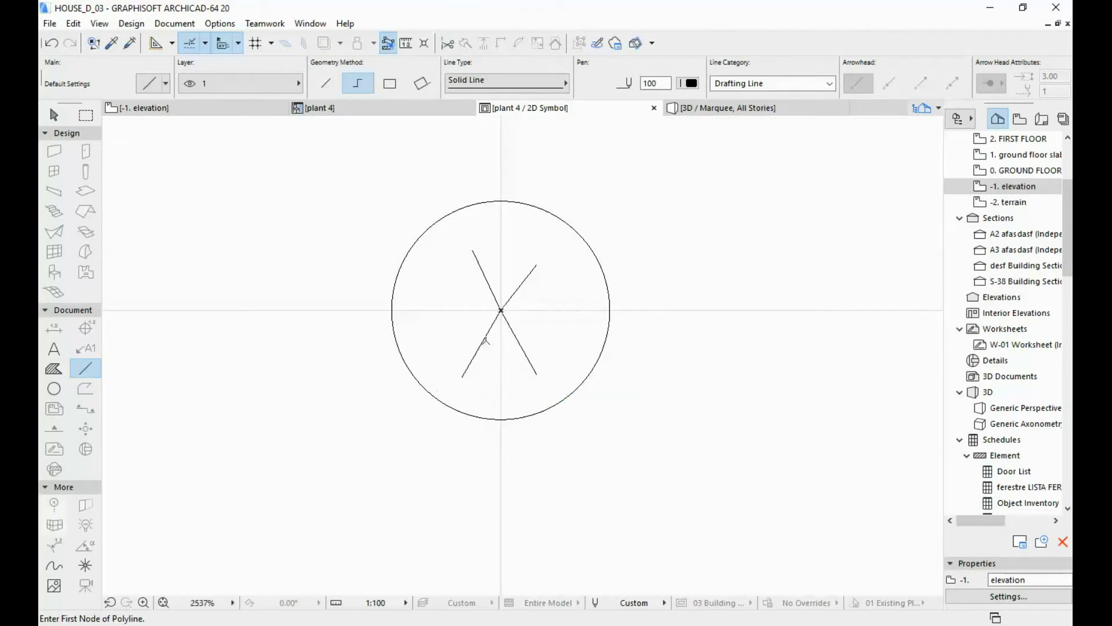
{"action": "left_click", "coordinate": [502, 310]}
{"action": "double_click", "coordinate": [433, 289]}
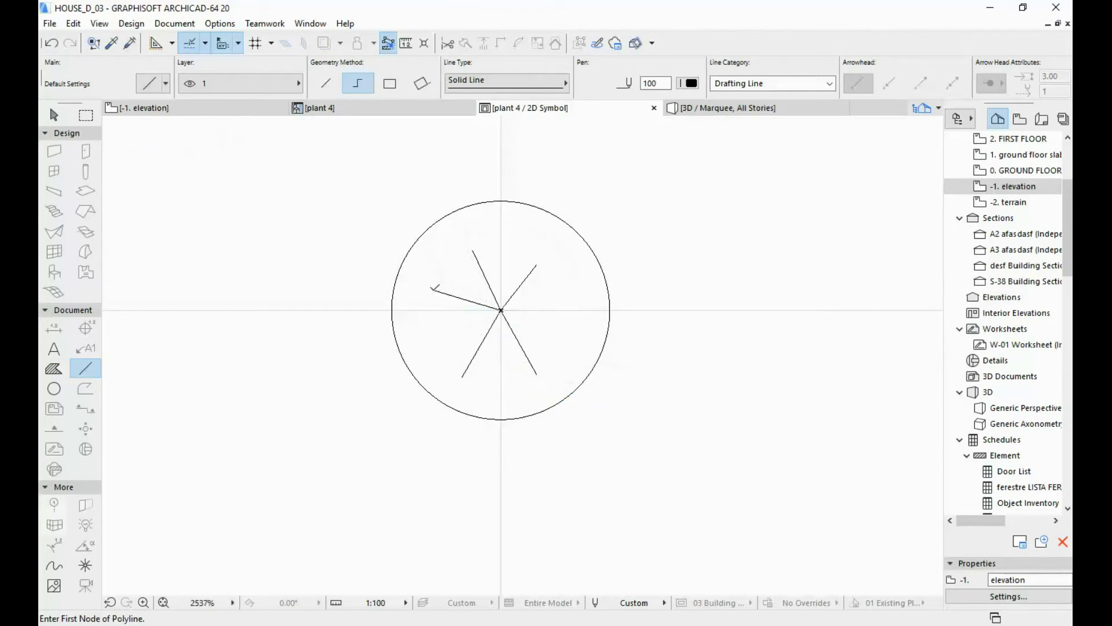
{"action": "left_click", "coordinate": [501, 310]}
{"action": "double_click", "coordinate": [586, 299]}
{"action": "middle_click_drag", "start_coordinate": [539, 286], "coordinate": [563, 296]}
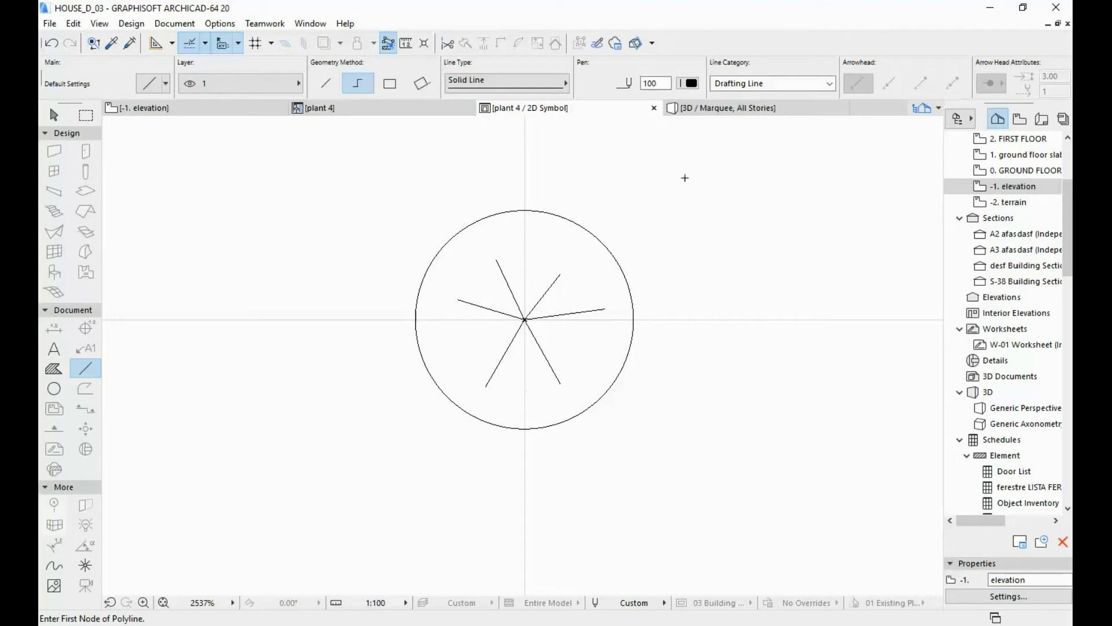
Close the symbol and object editor, save plant 4, and zoom the floor plan to it
{"action": "left_click", "coordinate": [654, 108]}
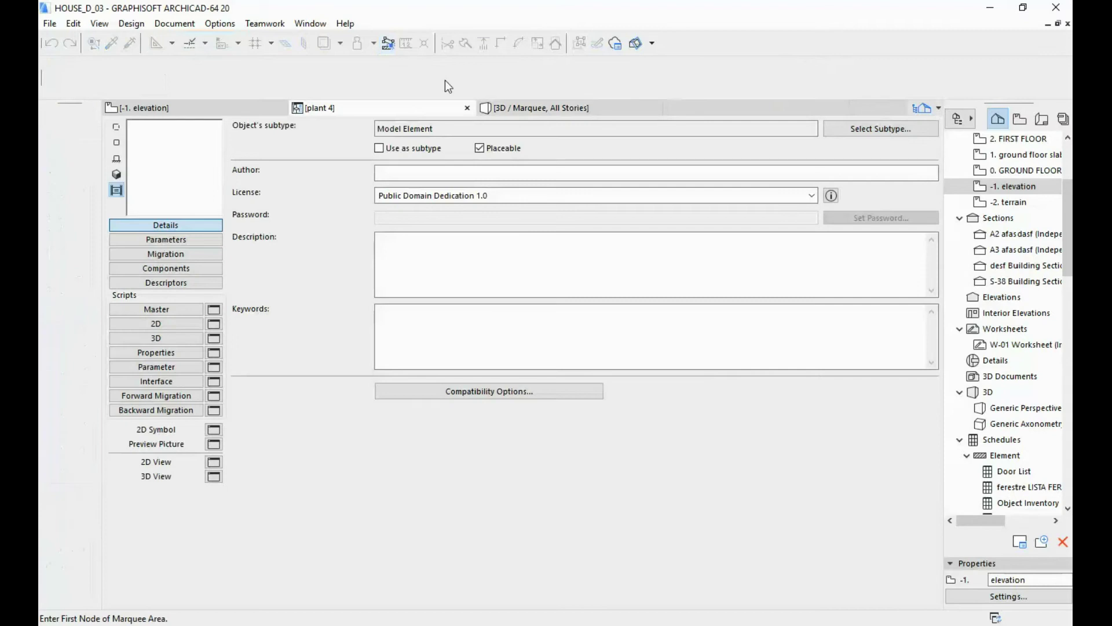
{"action": "left_click", "coordinate": [467, 108]}
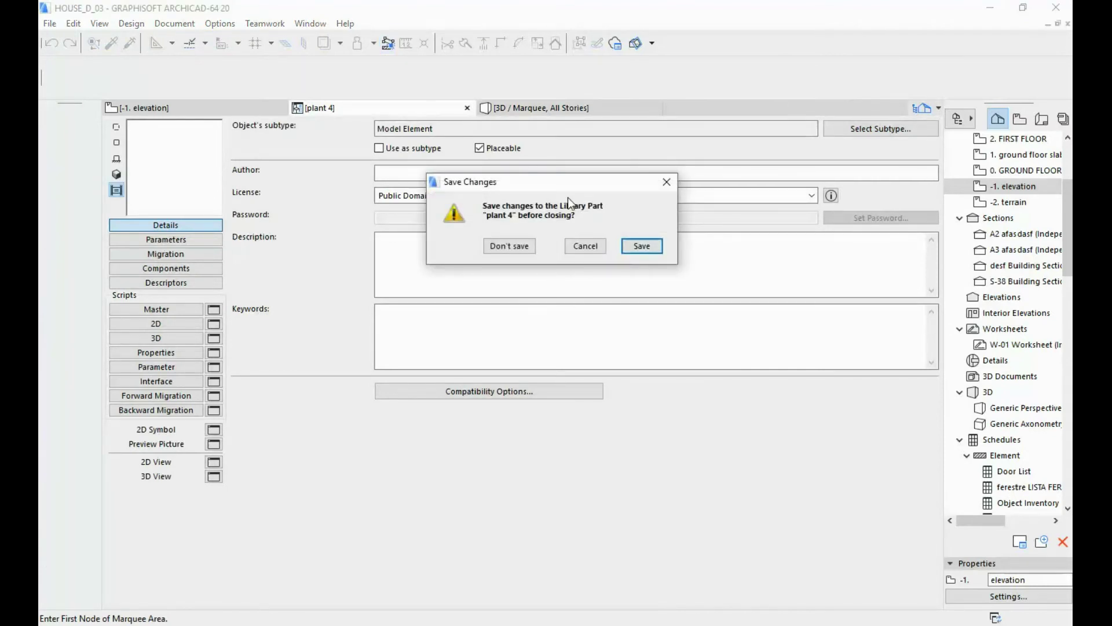
{"action": "left_click", "coordinate": [649, 247]}
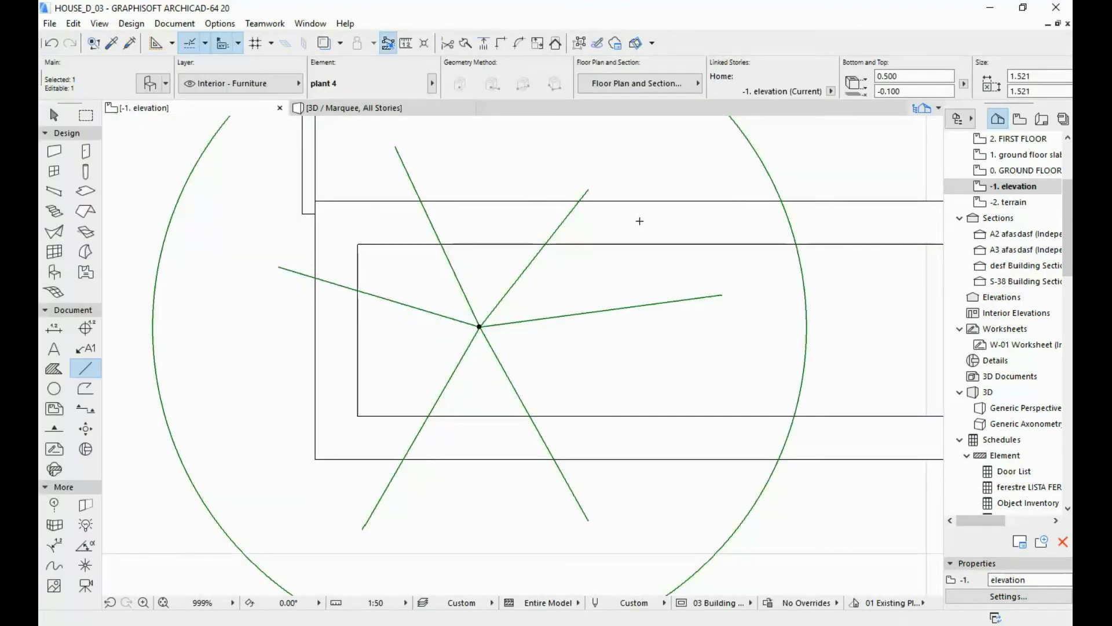
{"action": "scroll", "coordinate": [643, 370], "scroll_direction": "down", "scroll_amount": 4}
{"action": "scroll", "coordinate": [701, 371], "scroll_direction": "up", "scroll_amount": 2}
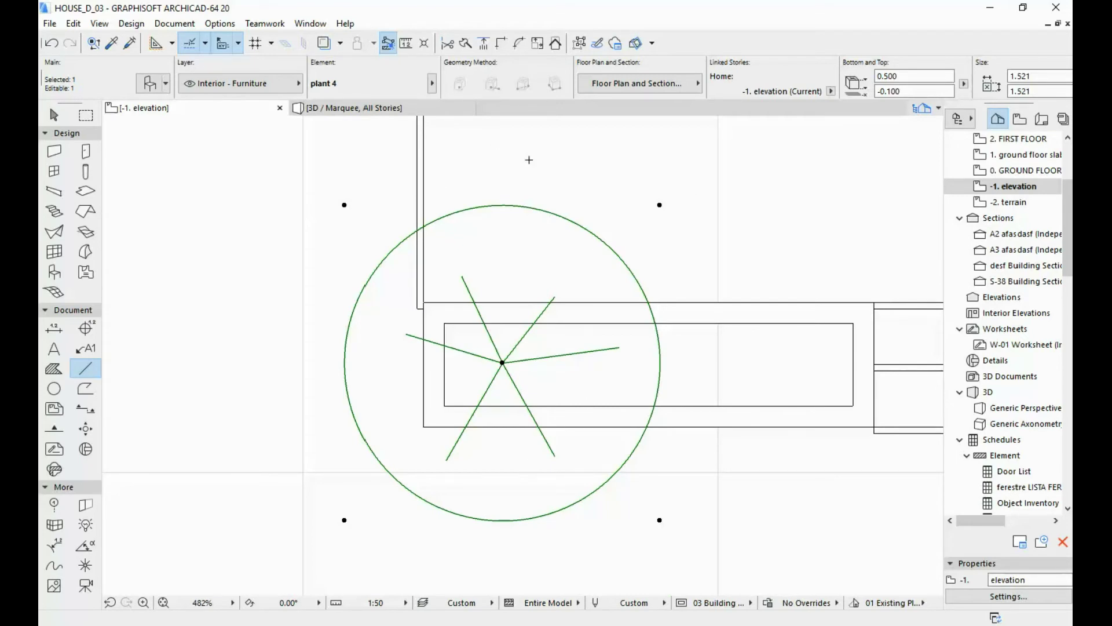
Reselect the plant on the floor plan and reopen plant 4 with Open Object
{"action": "key", "text": "Escape"}
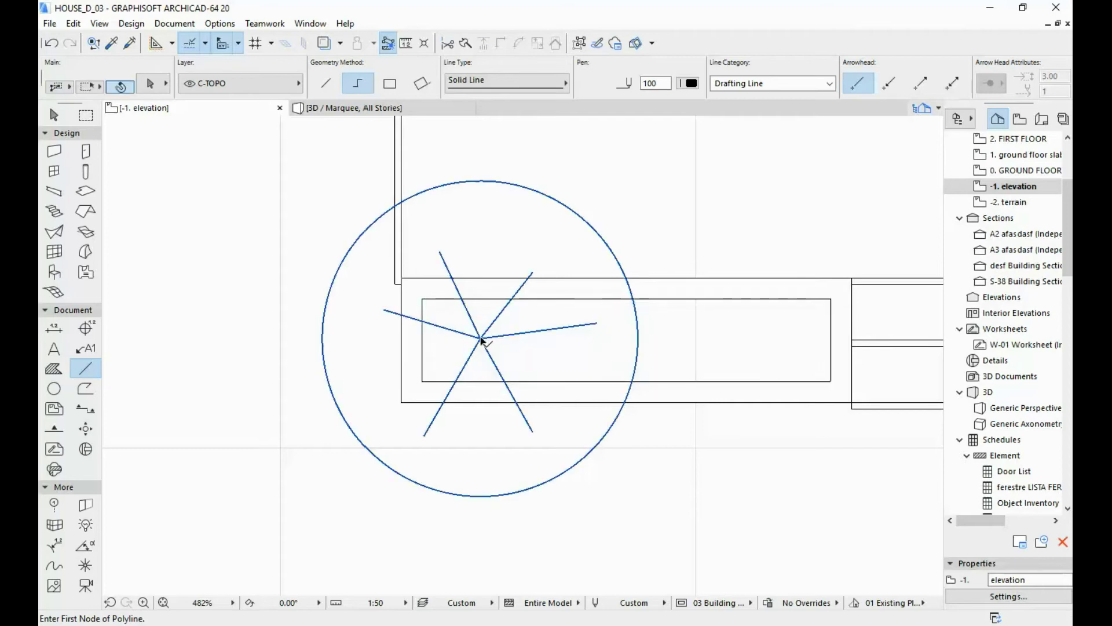
{"action": "left_click", "coordinate": [477, 349], "text": "shift"}
{"action": "left_click", "coordinate": [50, 24]}
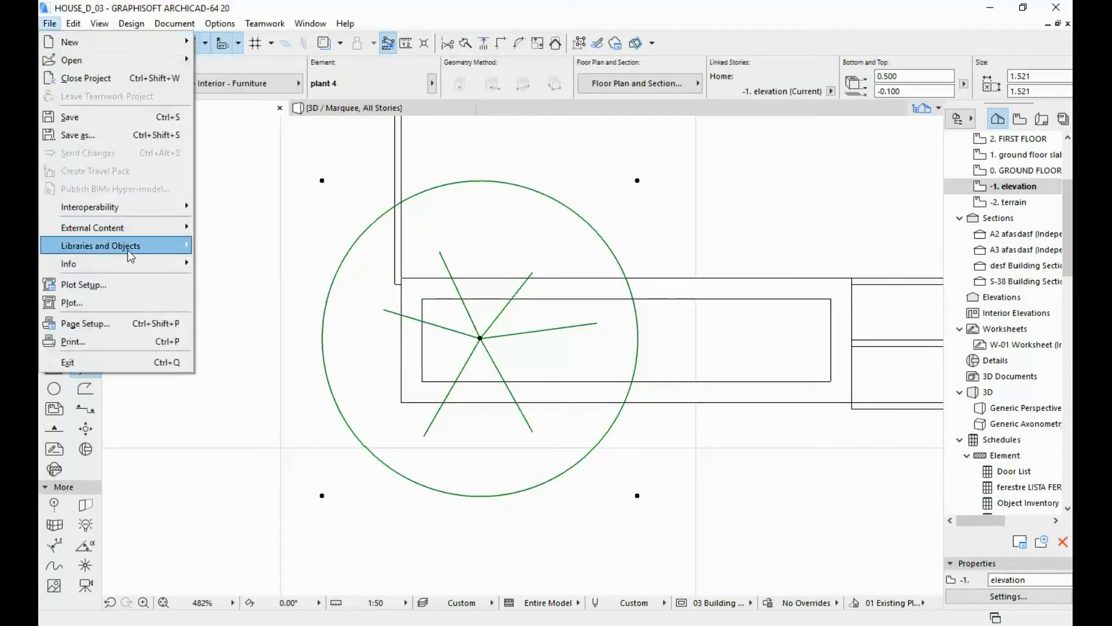
{"action": "mouse_move", "coordinate": [128, 249]}
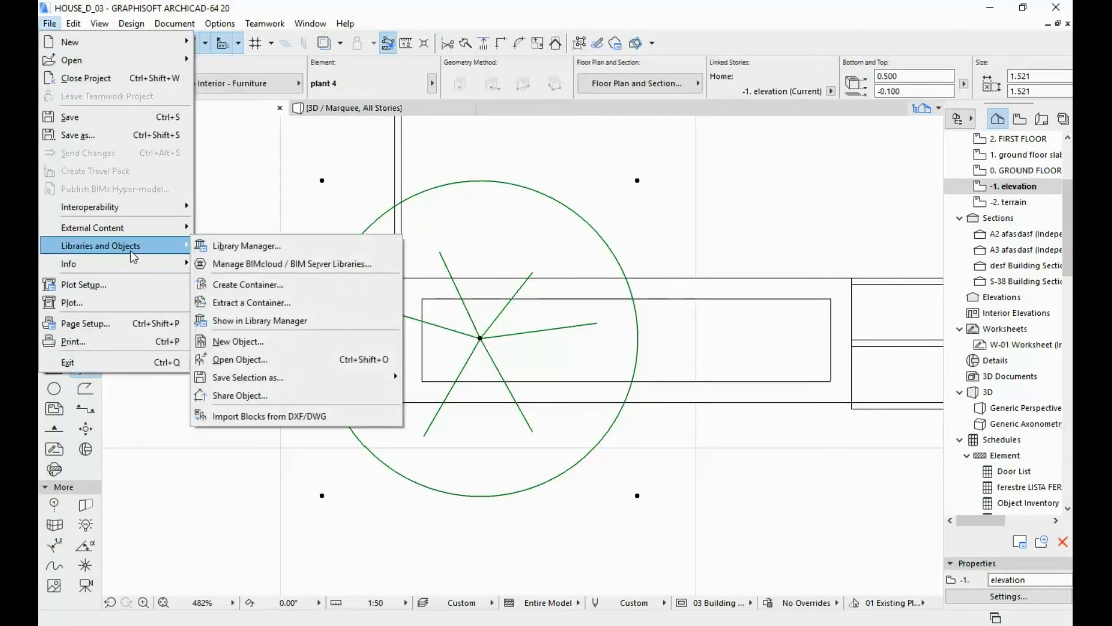
{"action": "left_click", "coordinate": [301, 361]}
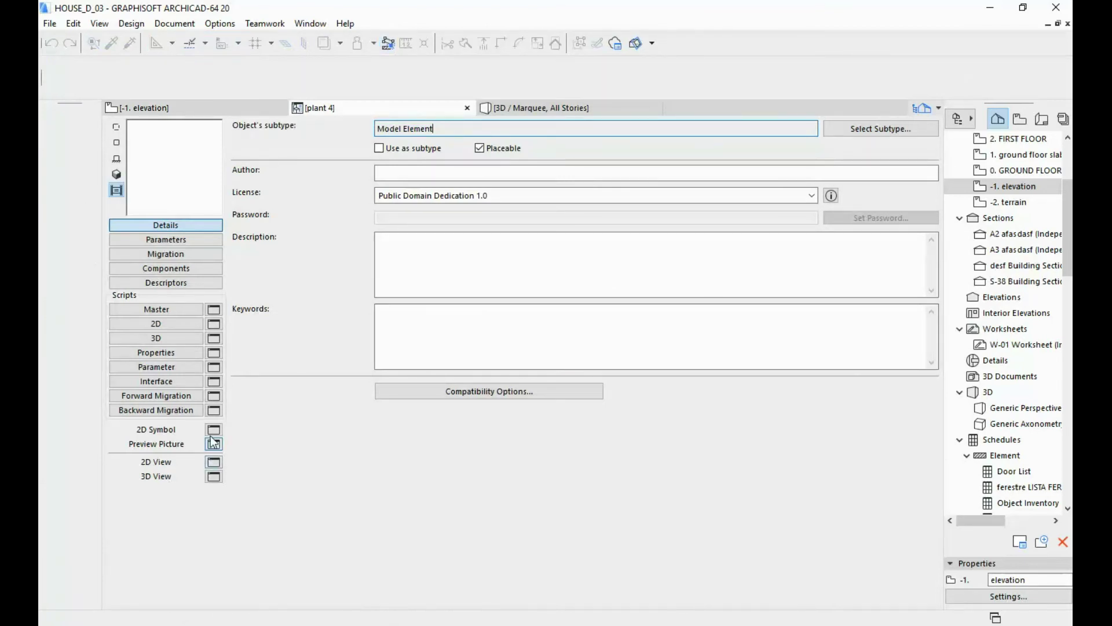
Resize the whole 2D symbol smaller about the circle centre using two vectors
{"action": "left_click", "coordinate": [214, 429]}
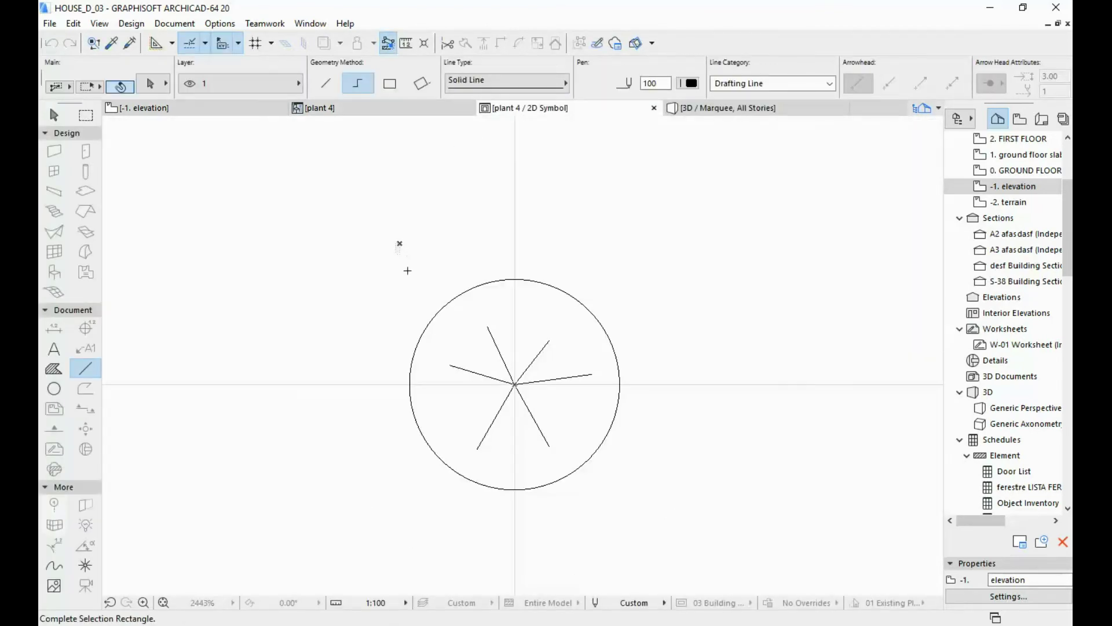
{"action": "left_click", "coordinate": [654, 516]}
{"action": "key", "text": "ctrl+k"}
{"action": "key", "text": "Return"}
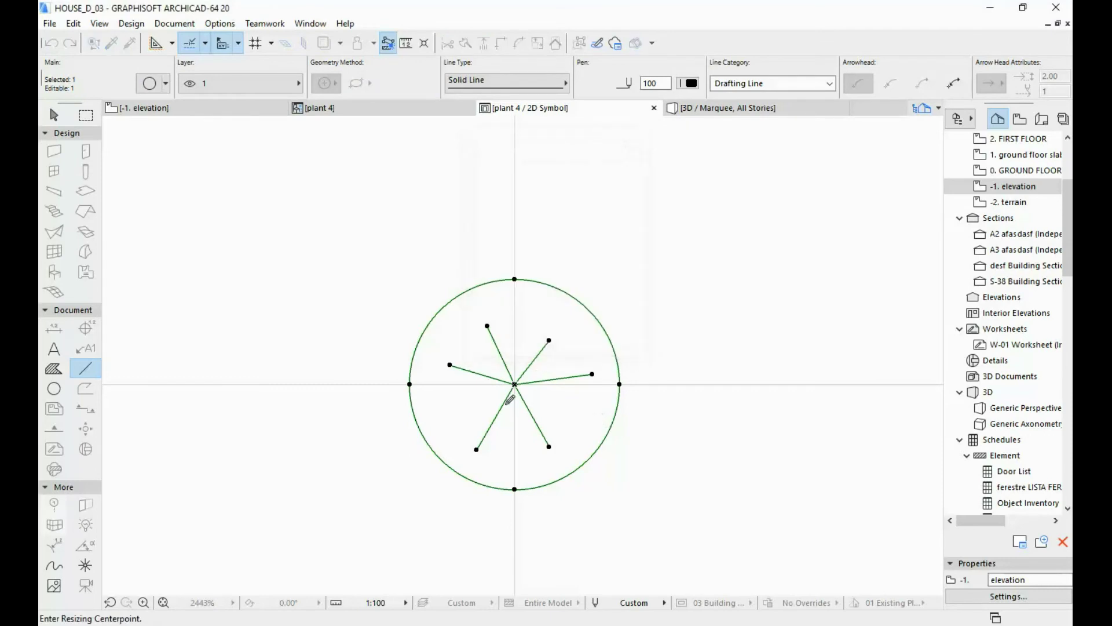
{"action": "left_click", "coordinate": [514, 384]}
{"action": "left_click", "coordinate": [620, 384]}
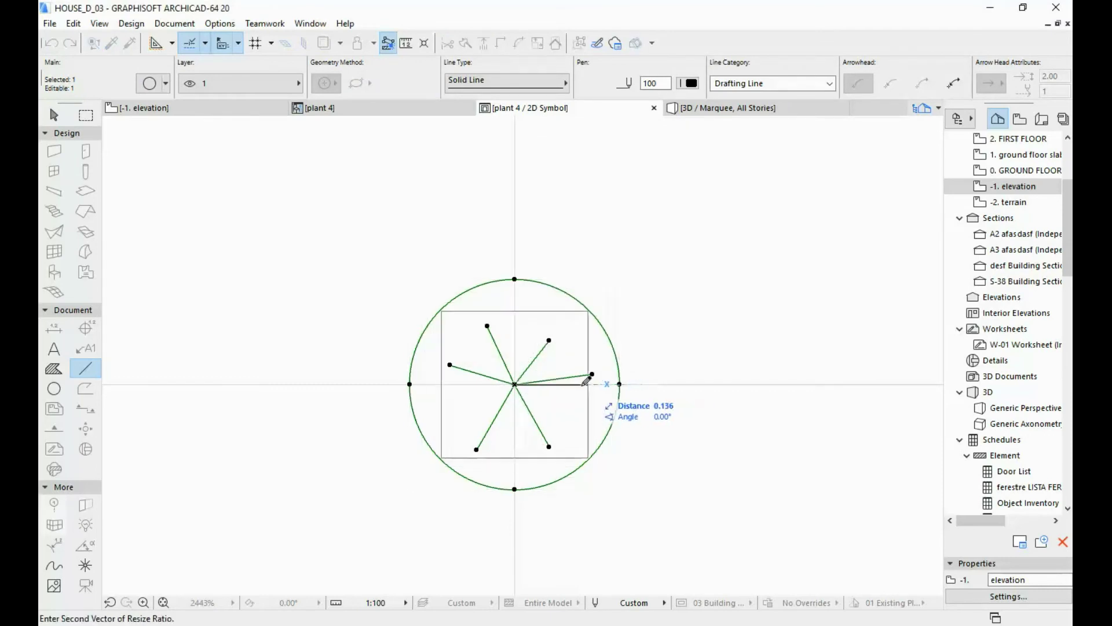
{"action": "left_click", "coordinate": [568, 384]}
{"action": "key", "text": "Escape"}
{"action": "scroll", "coordinate": [525, 436], "scroll_direction": "up", "scroll_amount": 2}
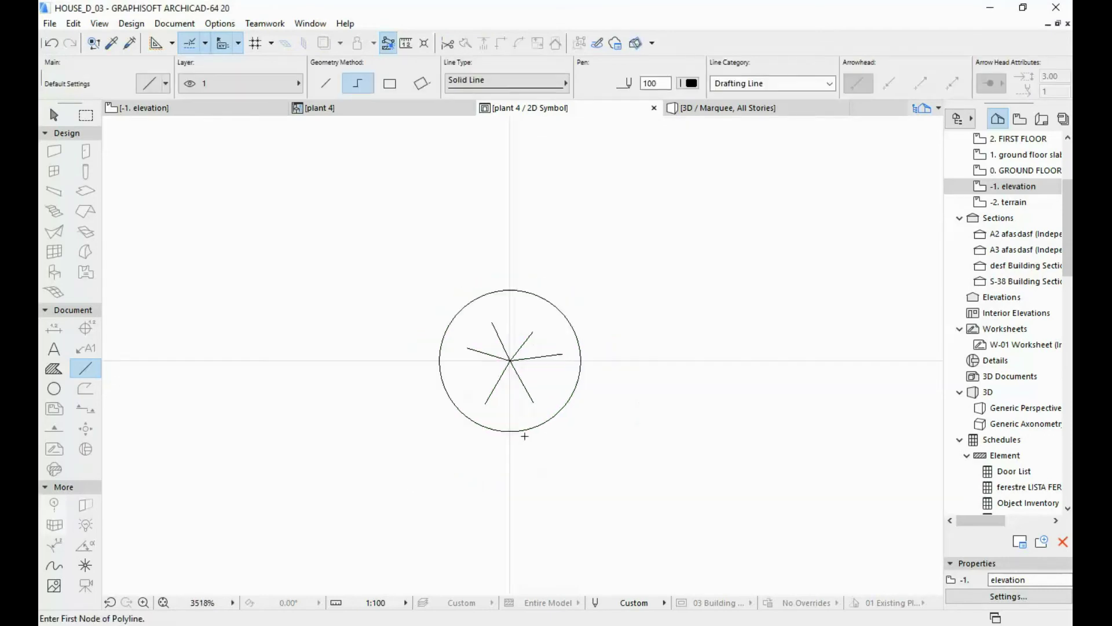
Close the editor and save plant 4, then reopen the symbol and save again
{"action": "left_click", "coordinate": [654, 109]}
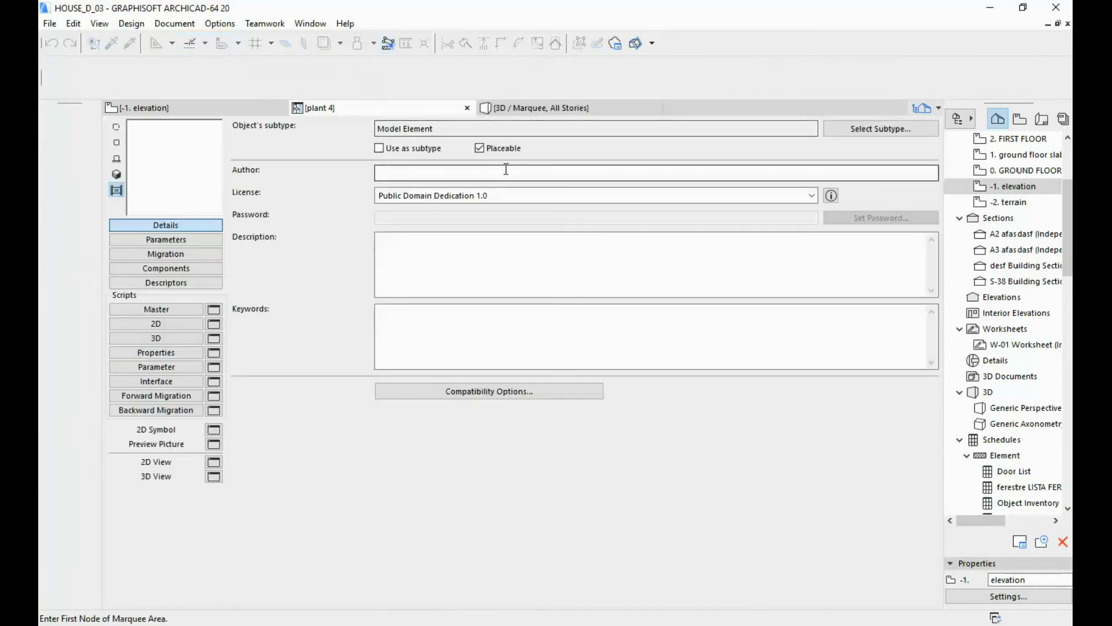
{"action": "left_click", "coordinate": [467, 107]}
{"action": "left_click", "coordinate": [641, 245]}
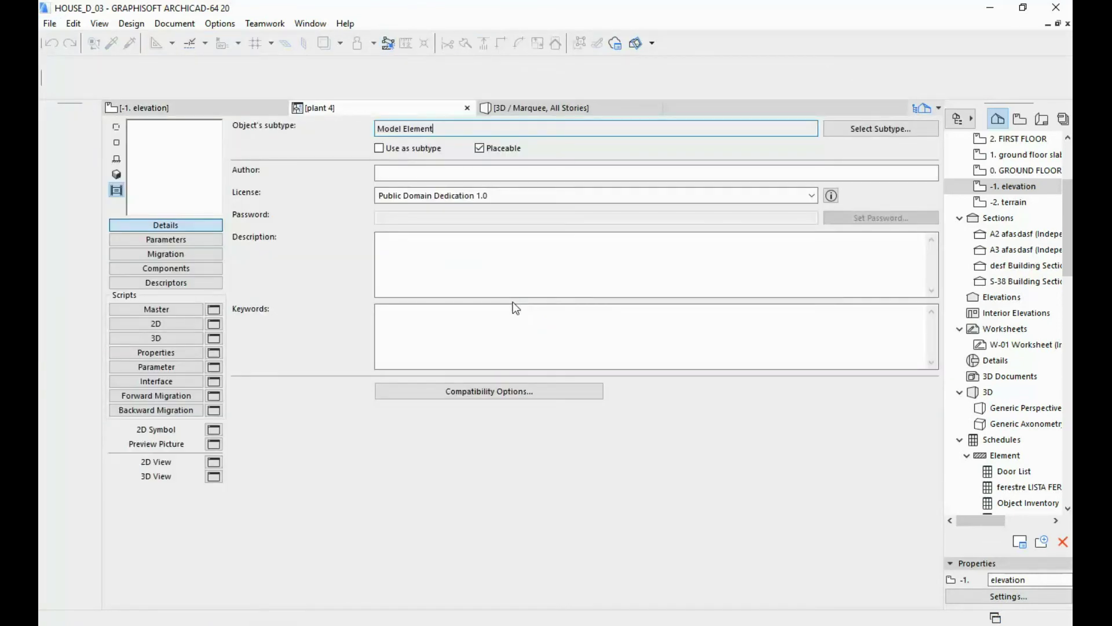
{"action": "left_click", "coordinate": [192, 463]}
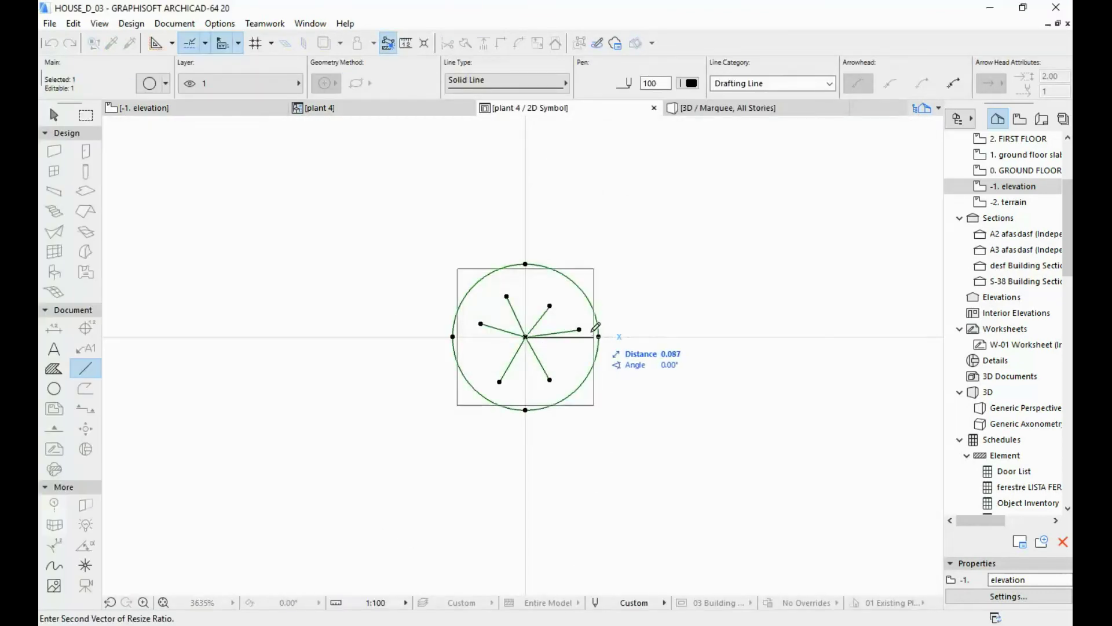
{"action": "left_click", "coordinate": [654, 108]}
{"action": "left_click", "coordinate": [636, 251]}
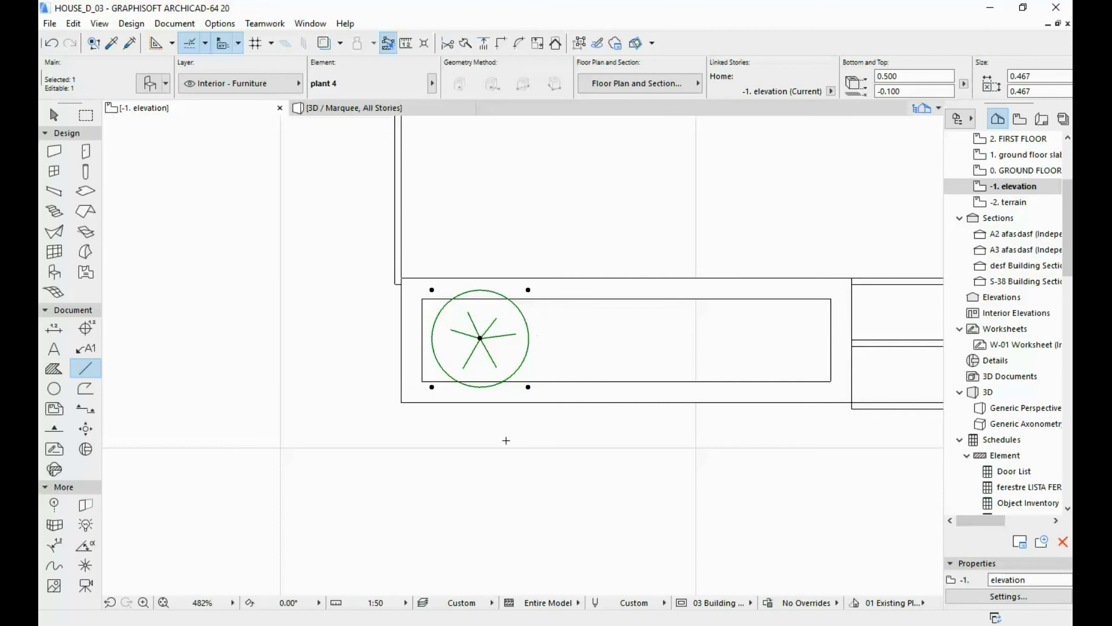
{"action": "middle_click_drag", "start_coordinate": [507, 441], "coordinate": [536, 428]}
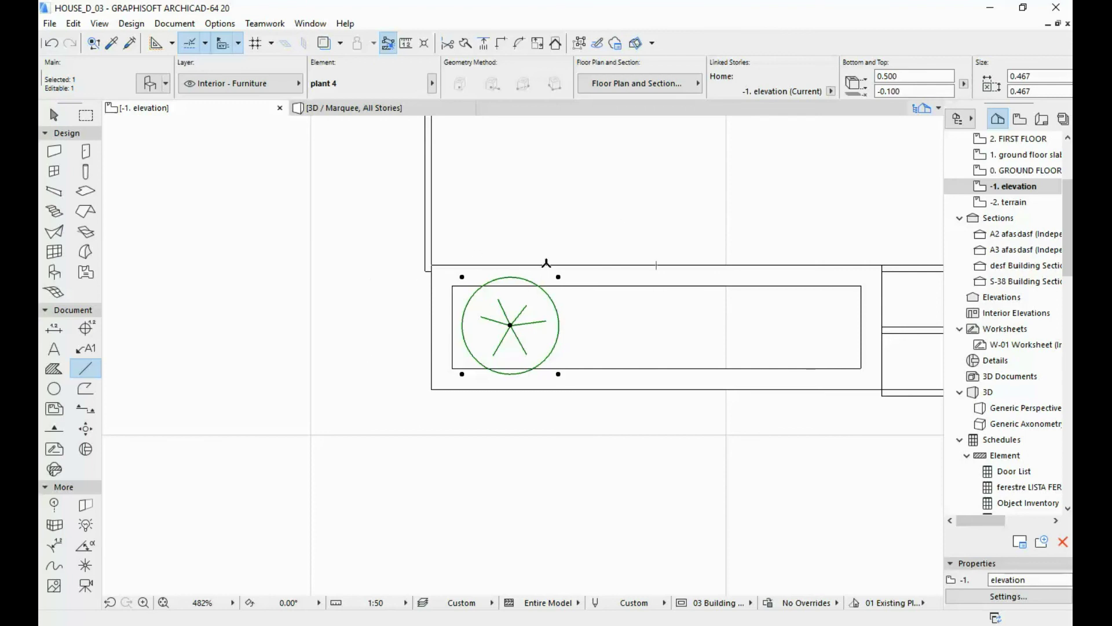
{"action": "middle_click_drag", "start_coordinate": [660, 303], "coordinate": [628, 308]}
{"action": "middle_click_drag", "start_coordinate": [658, 241], "coordinate": [623, 254]}
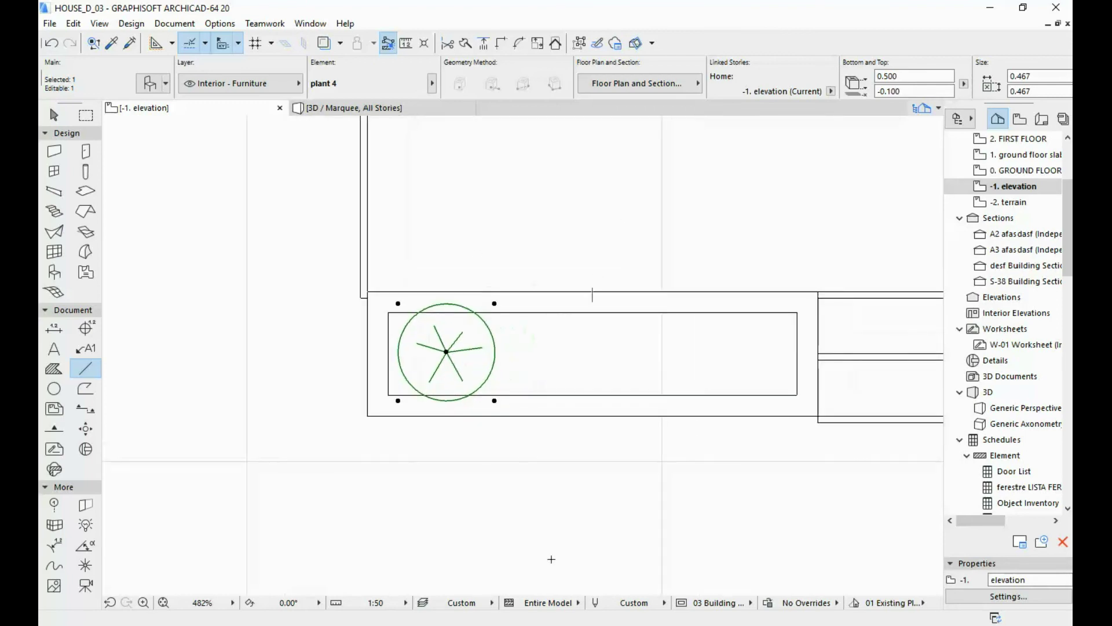
{"action": "key", "text": "Escape"}
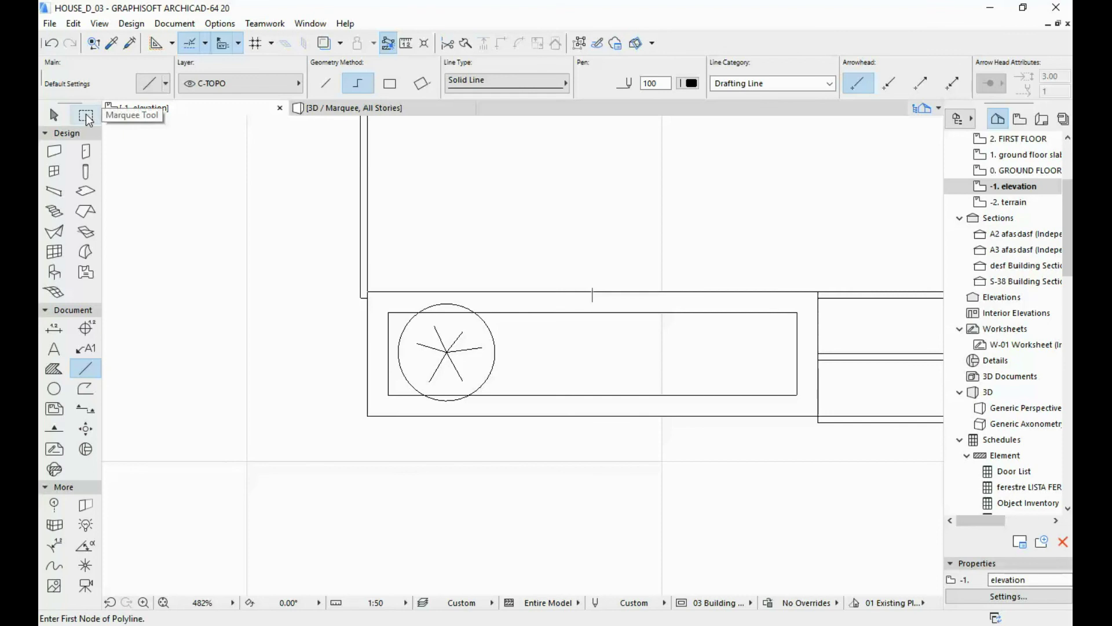
{"action": "key", "text": "F3"}
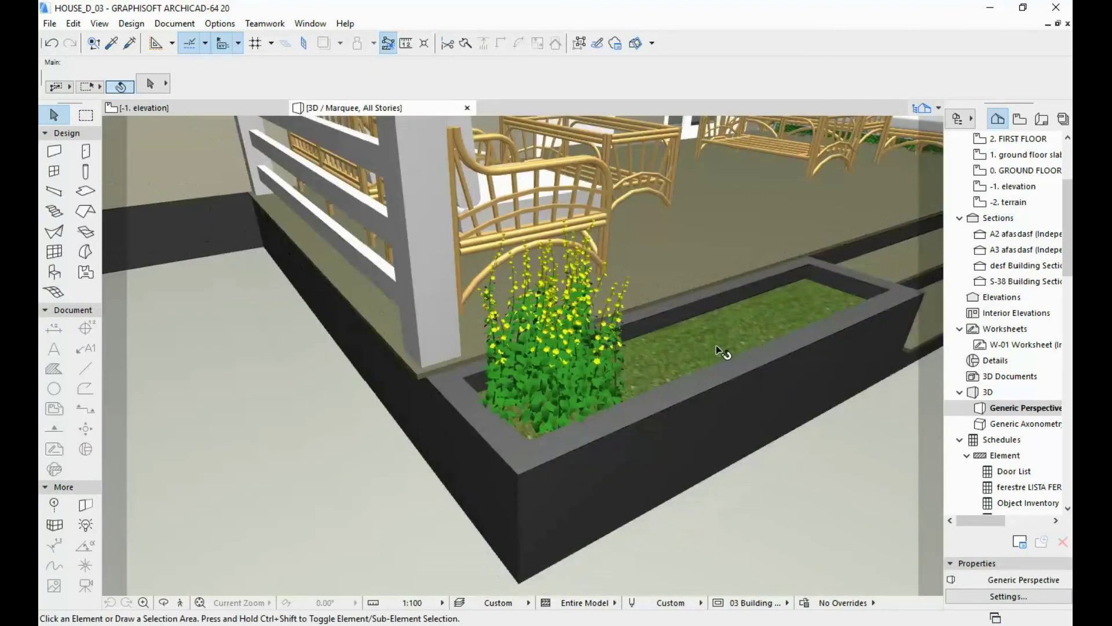
{"action": "left_click_drag", "start_coordinate": [716, 345], "coordinate": [701, 346]}
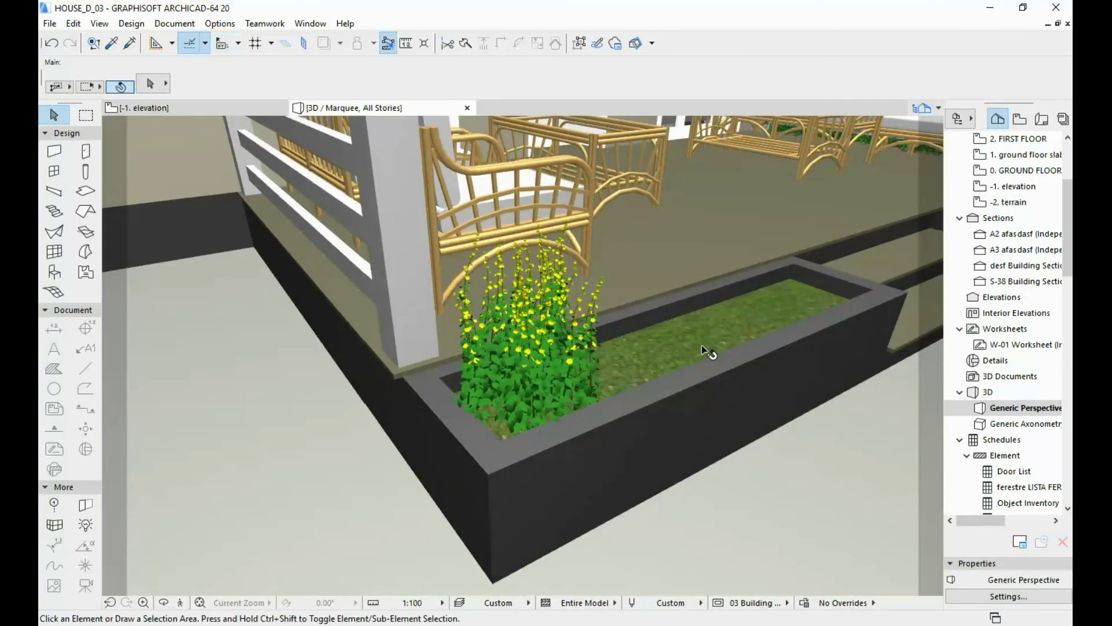
{"action": "key", "text": "F2"}
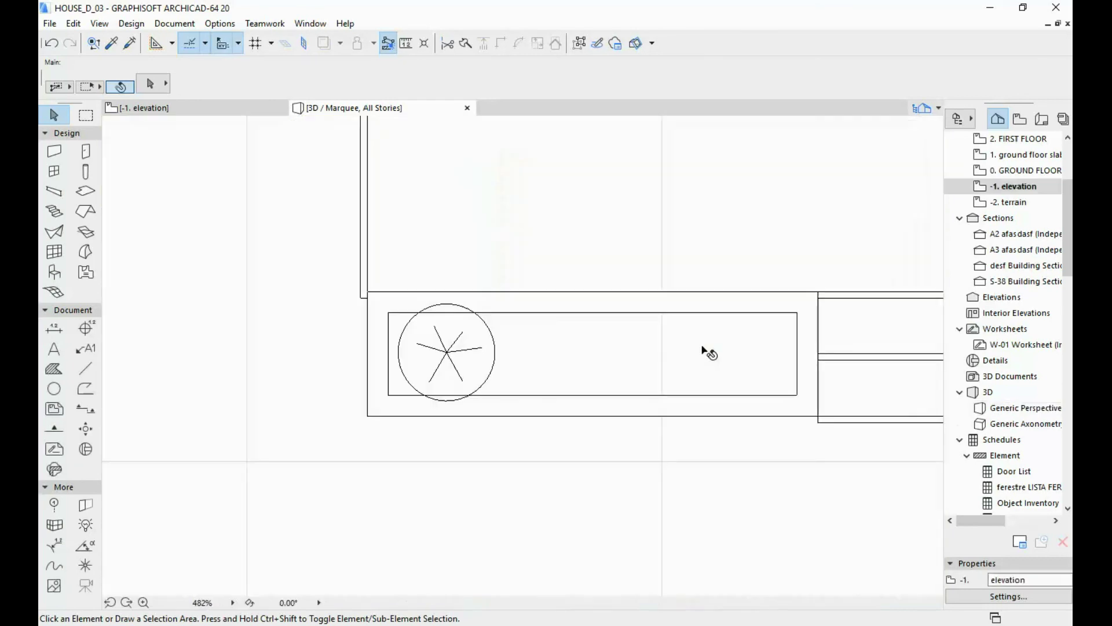